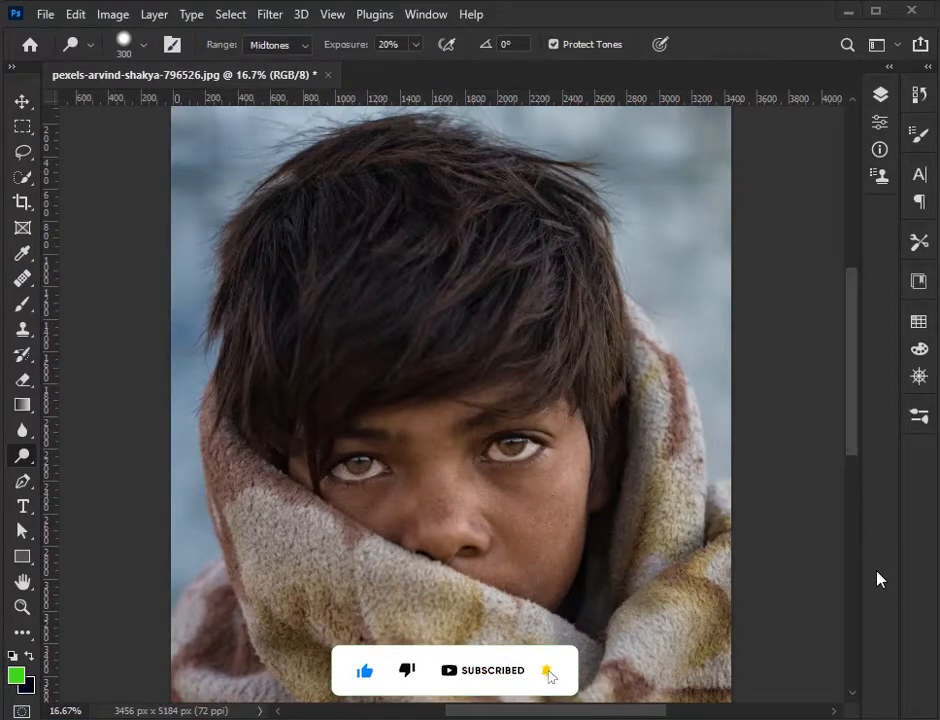
- Brighten the face's midtones with the Dodge tool at 20% exposure, using a 300 px Soft Round brush and the Midtones range
right_click(27, 458)
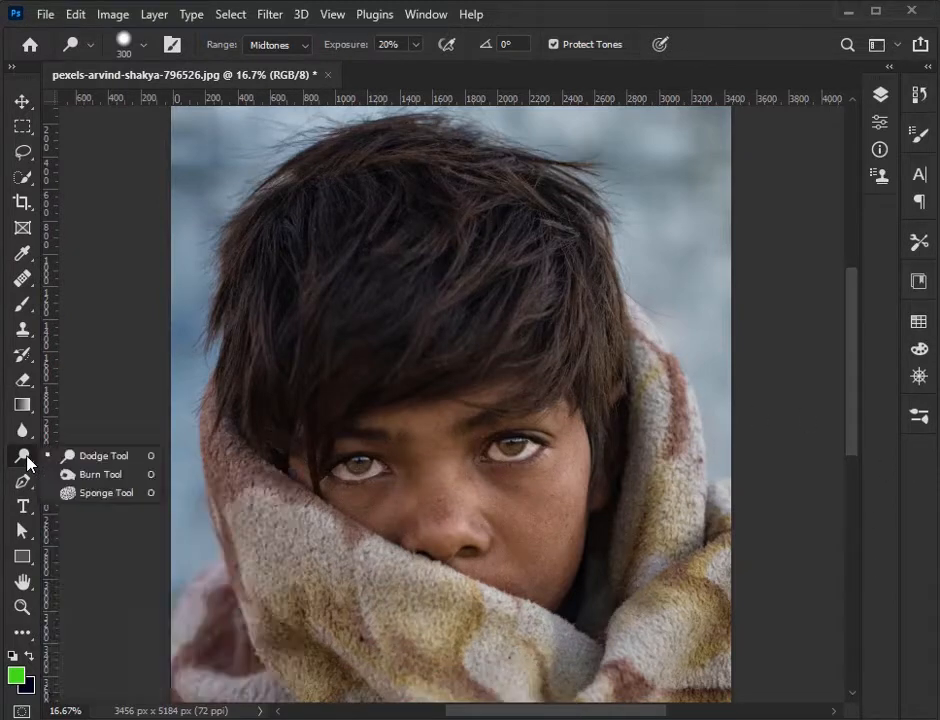
left_click(101, 474)
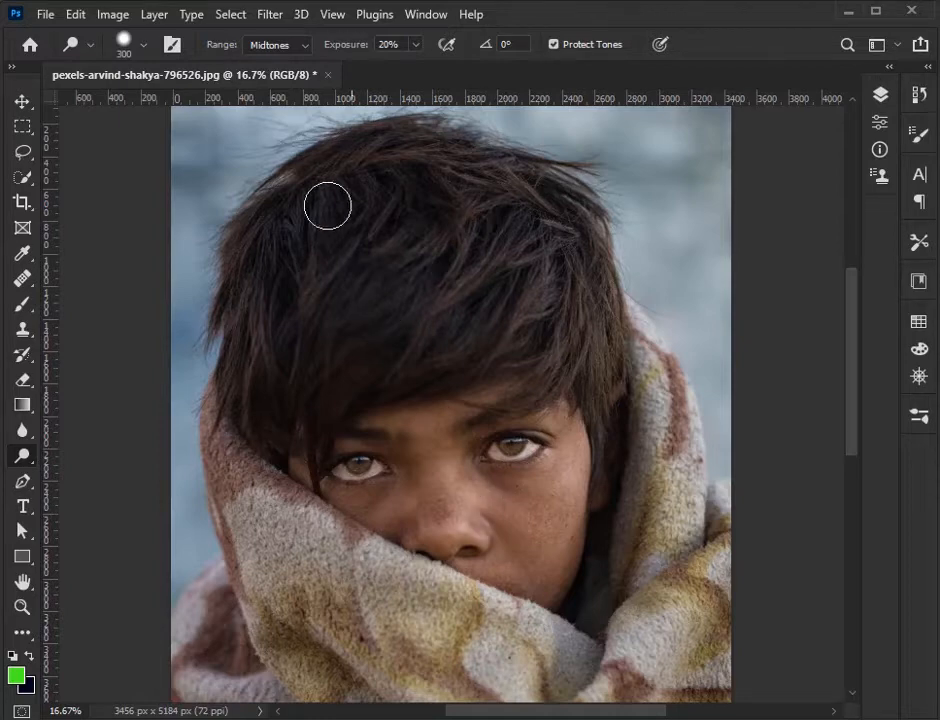
left_click(304, 47)
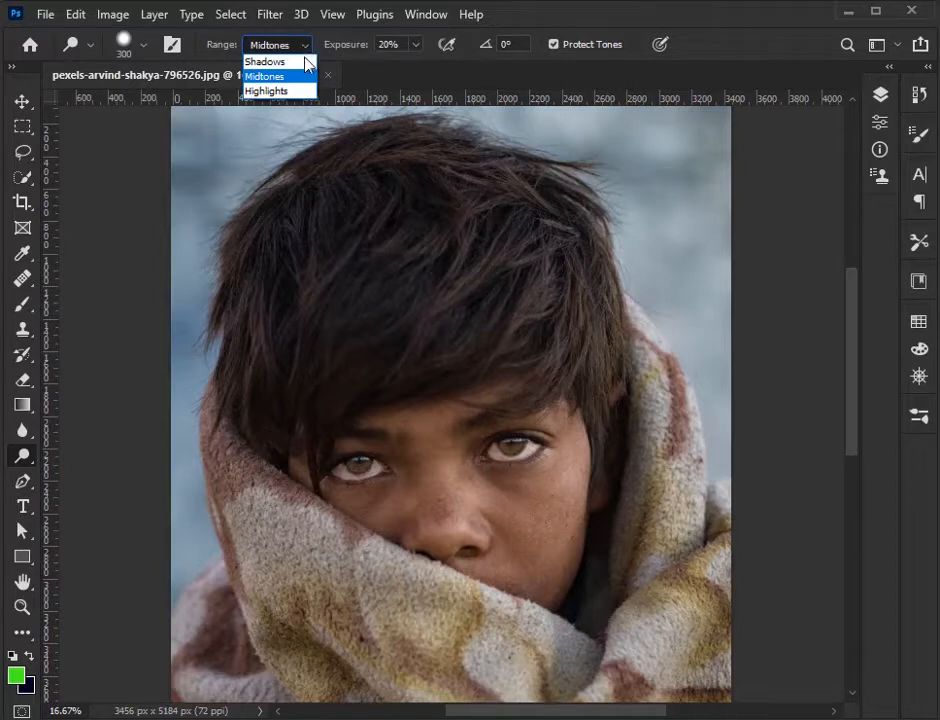
left_click(306, 77)
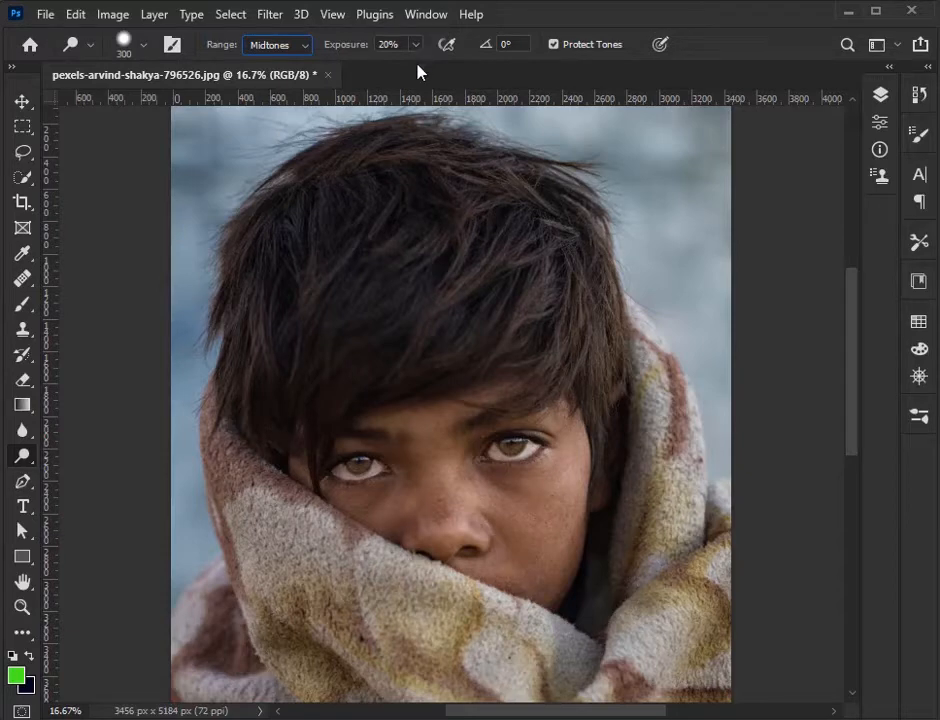
left_click(146, 53)
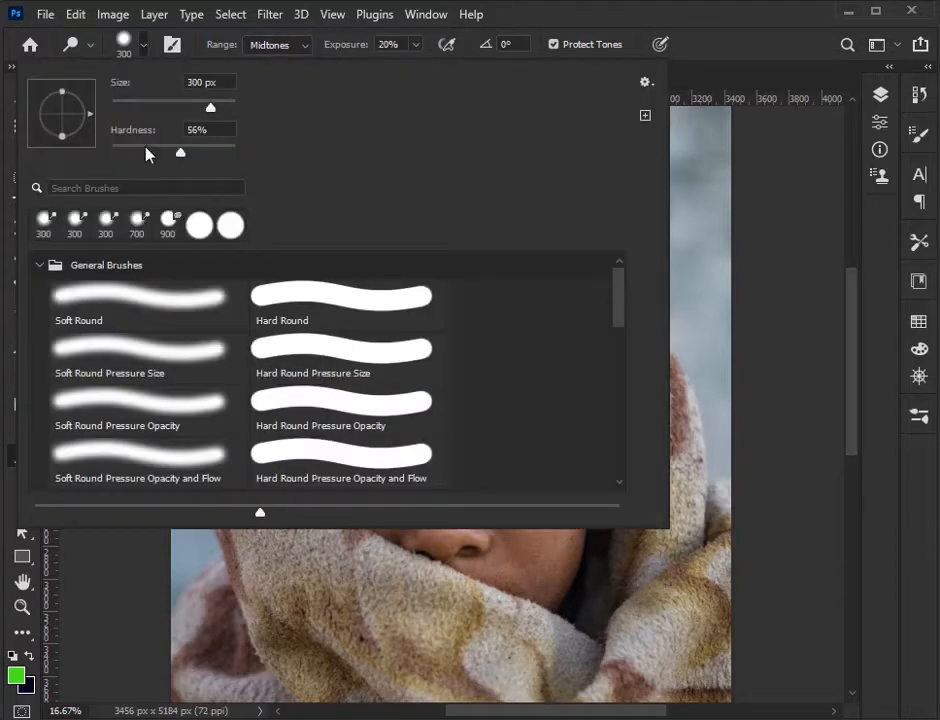
left_click(155, 304)
left_click(616, 8)
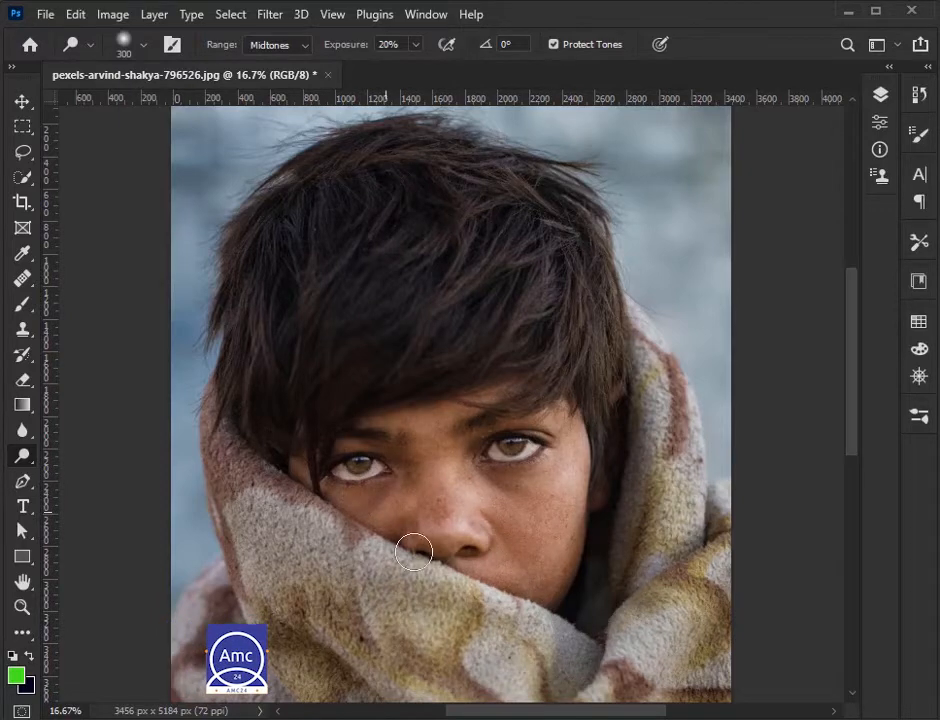
- Enlarge the Dodge brush to 700 px, set the exposure to 10%, and brighten the midtones across the face
scroll(478, 390, "down", 2)
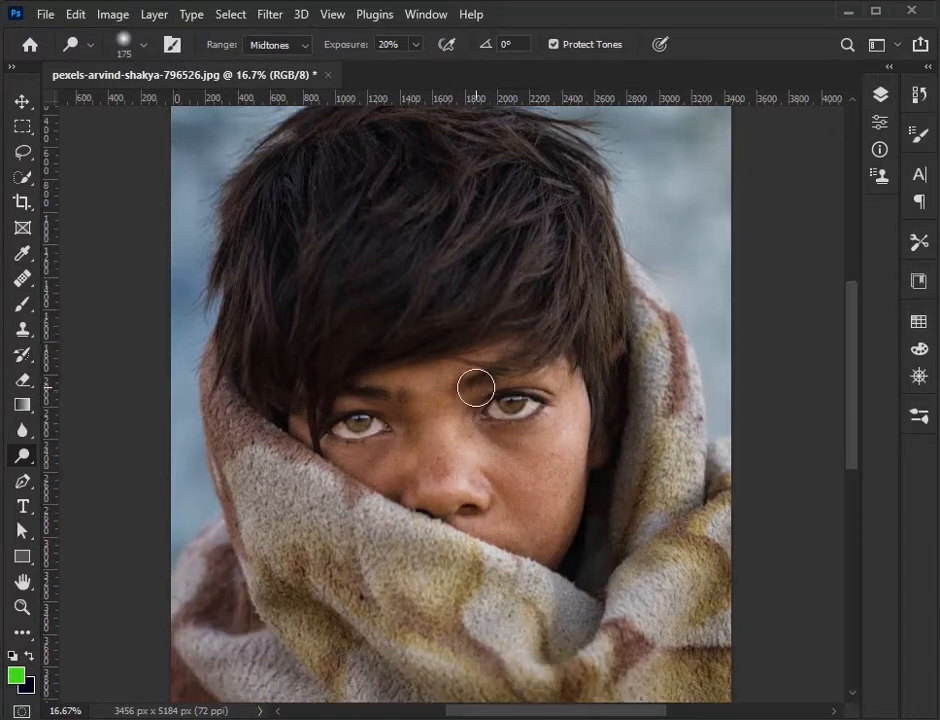
key("bracketright")
key("bracketright")
key("bracketright")
key("bracketright")
key("bracketright")
key("bracketright")
key("bracketright")
left_click(415, 44)
left_click(388, 44)
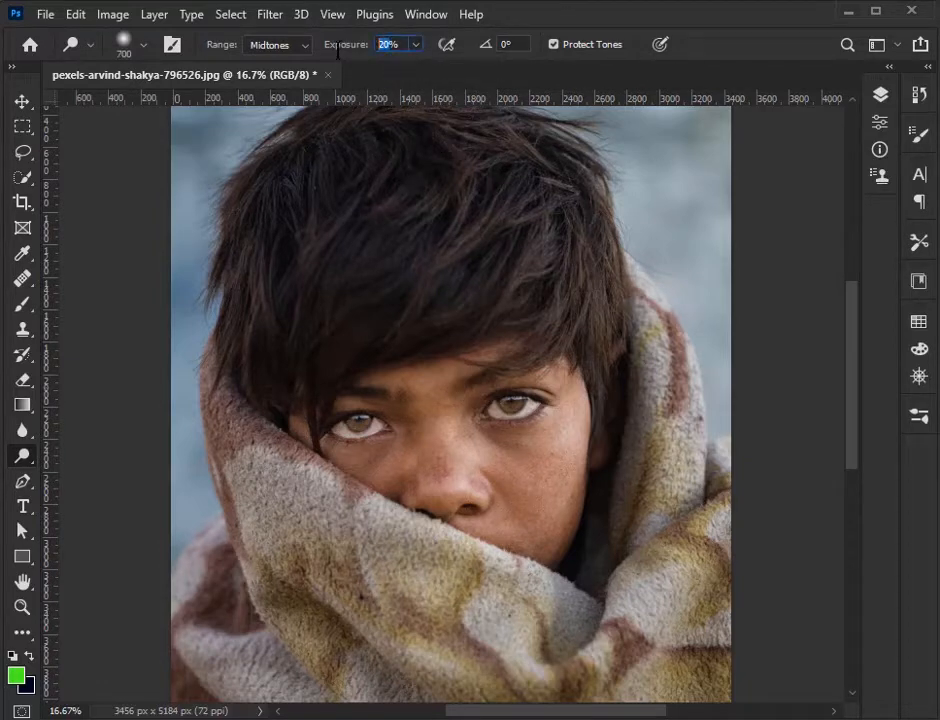
type("10%")
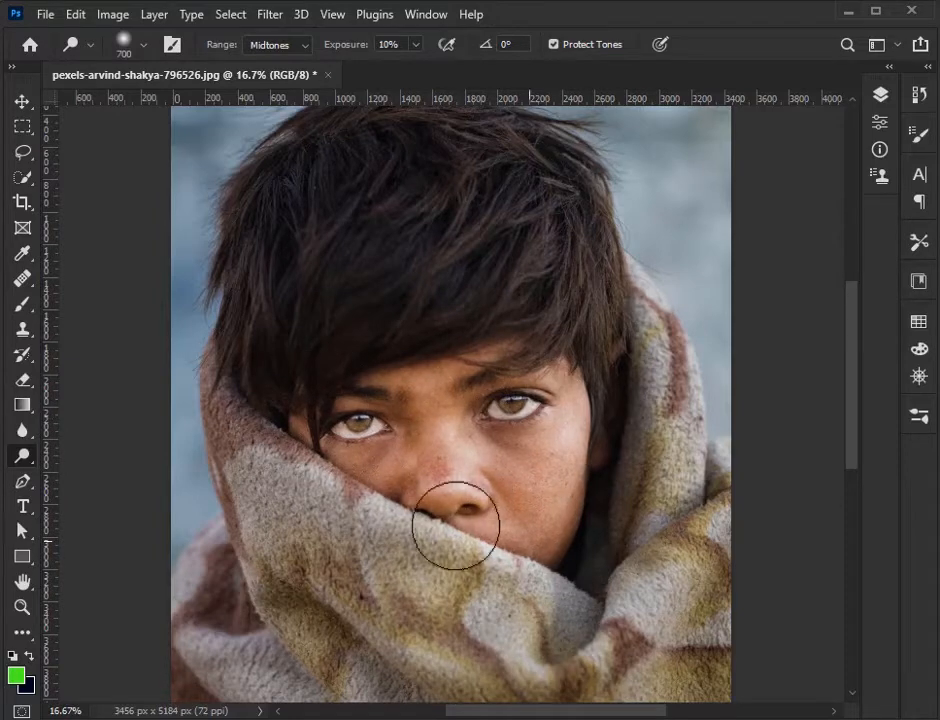
- Set the Dodge range to Shadows and lighten the face's darker areas with a 400 px brush
left_click(303, 47)
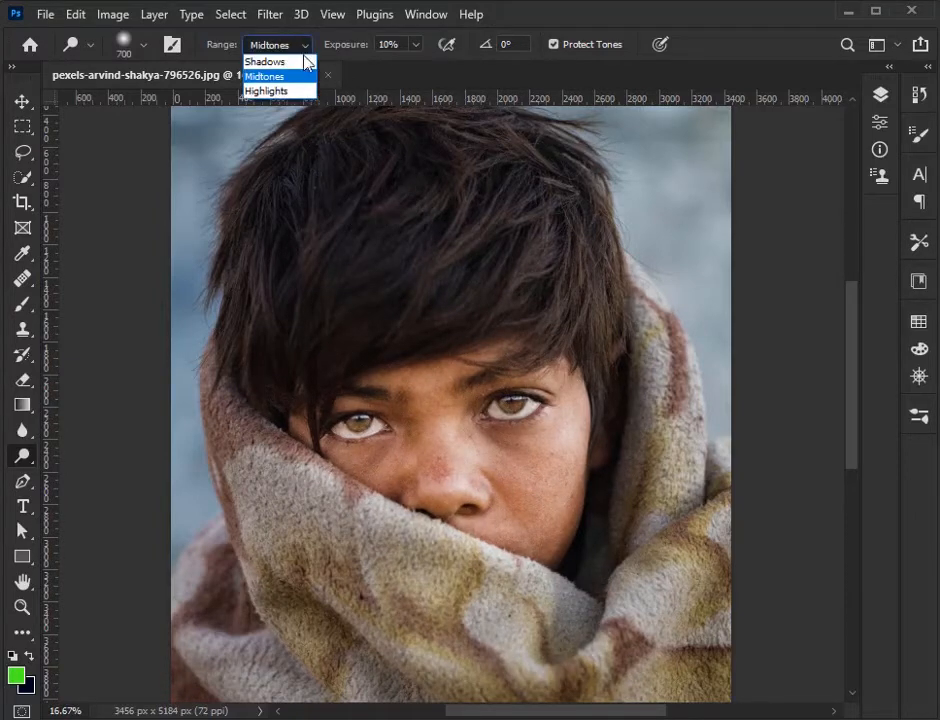
left_click(290, 62)
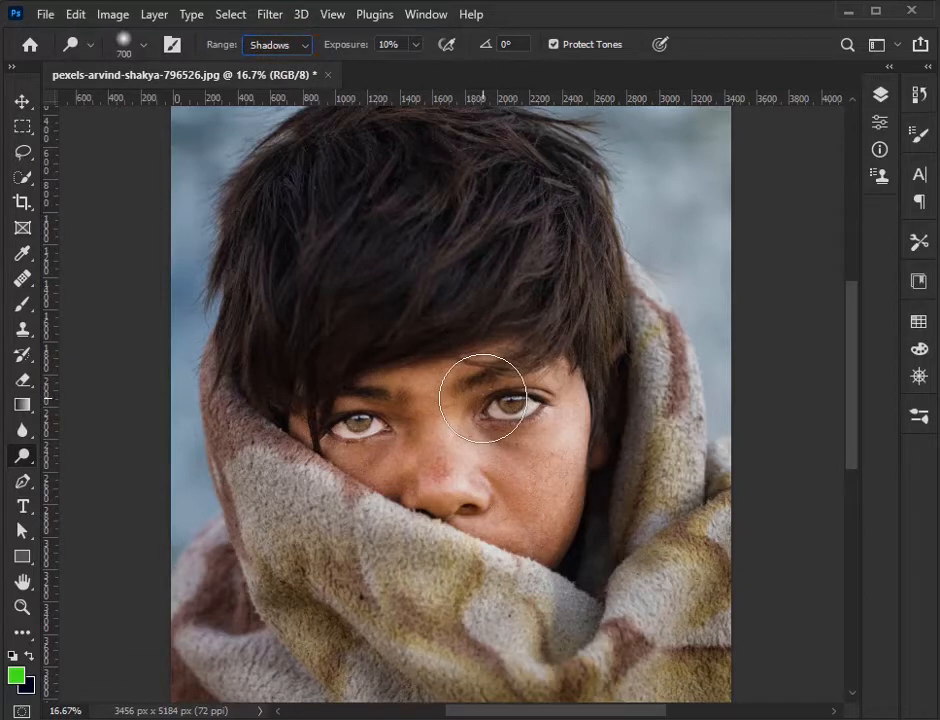
key("bracketleft")
key("bracketleft")
key("bracketleft")
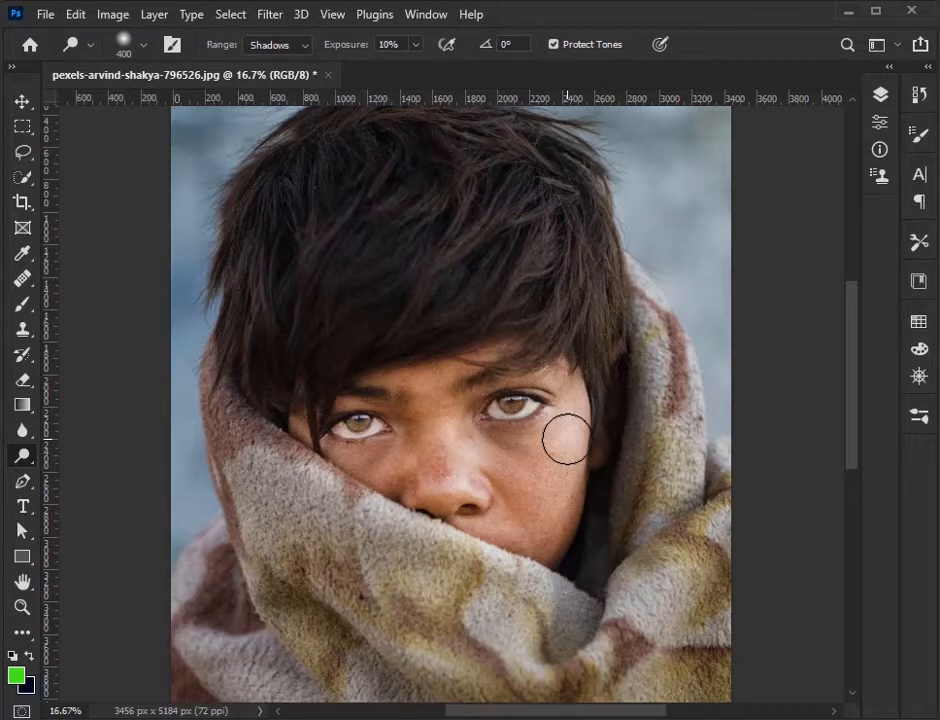
left_click(302, 46)
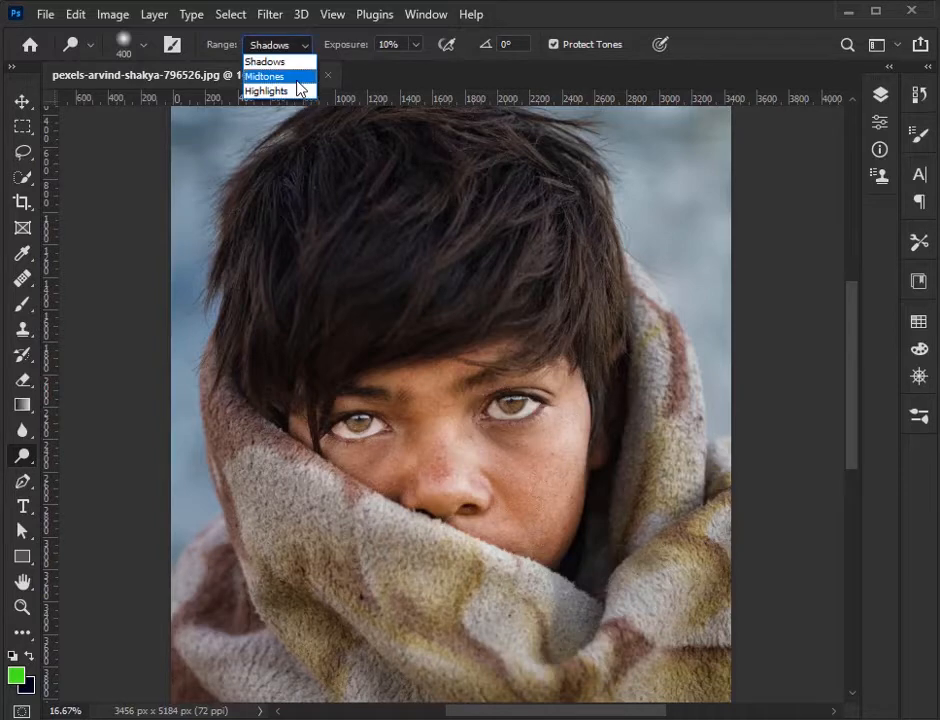
left_click(307, 46)
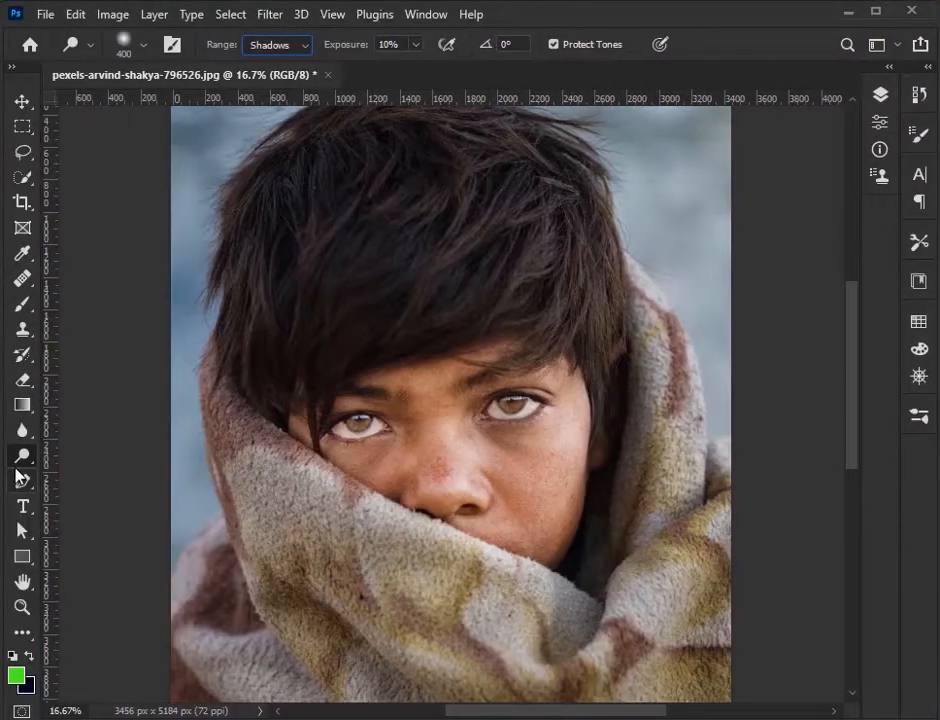
- Switch to the Burn tool, keeping the Midtones range, and set its exposure to 10%
right_click(24, 456)
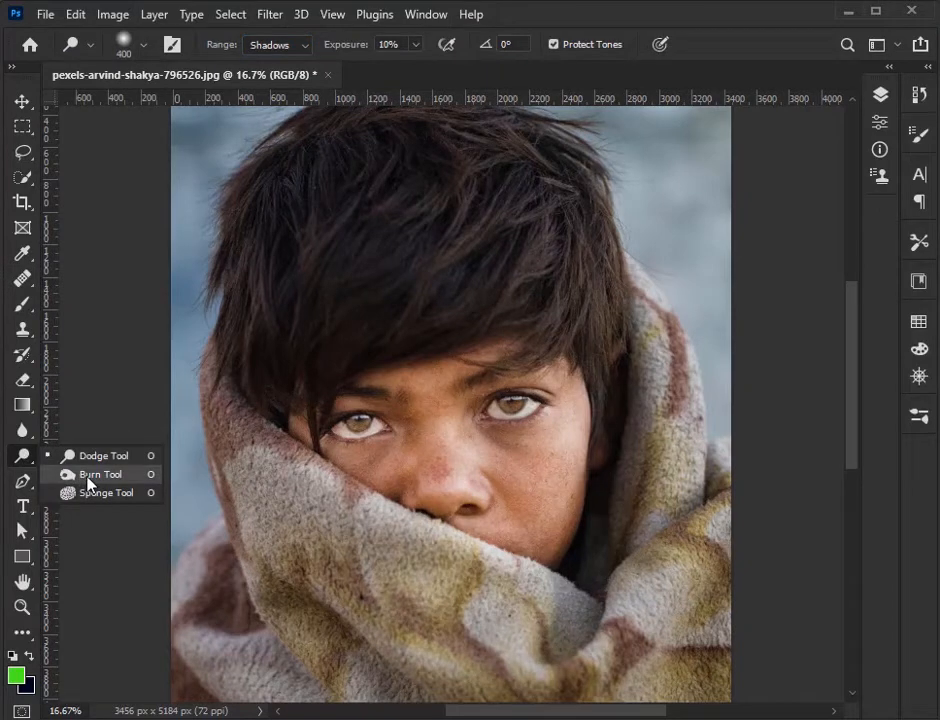
left_click(100, 475)
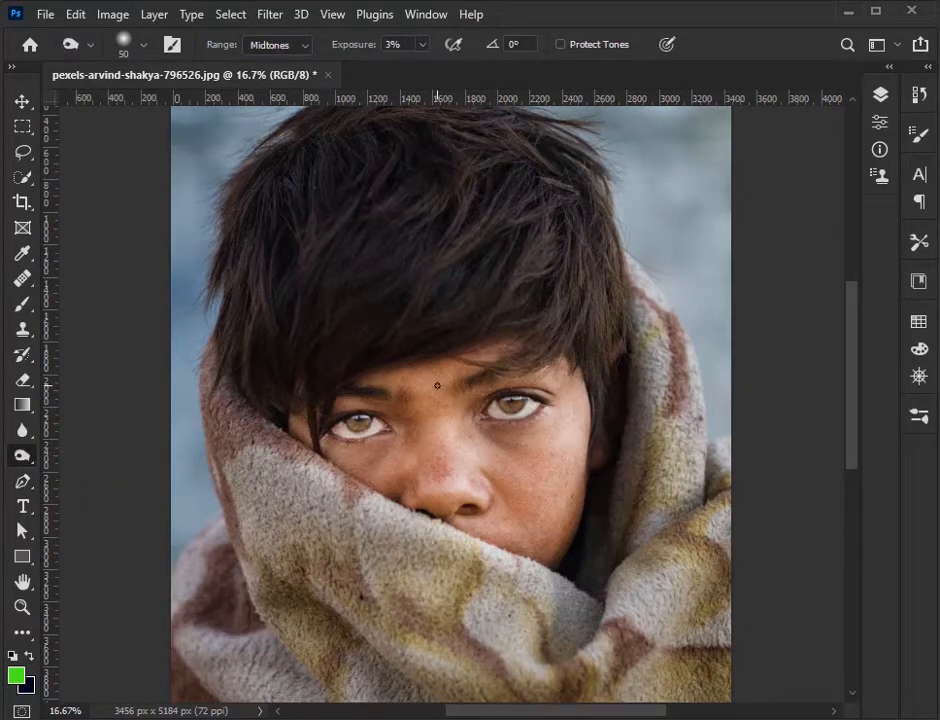
left_click_drag(852, 364, 852, 346)
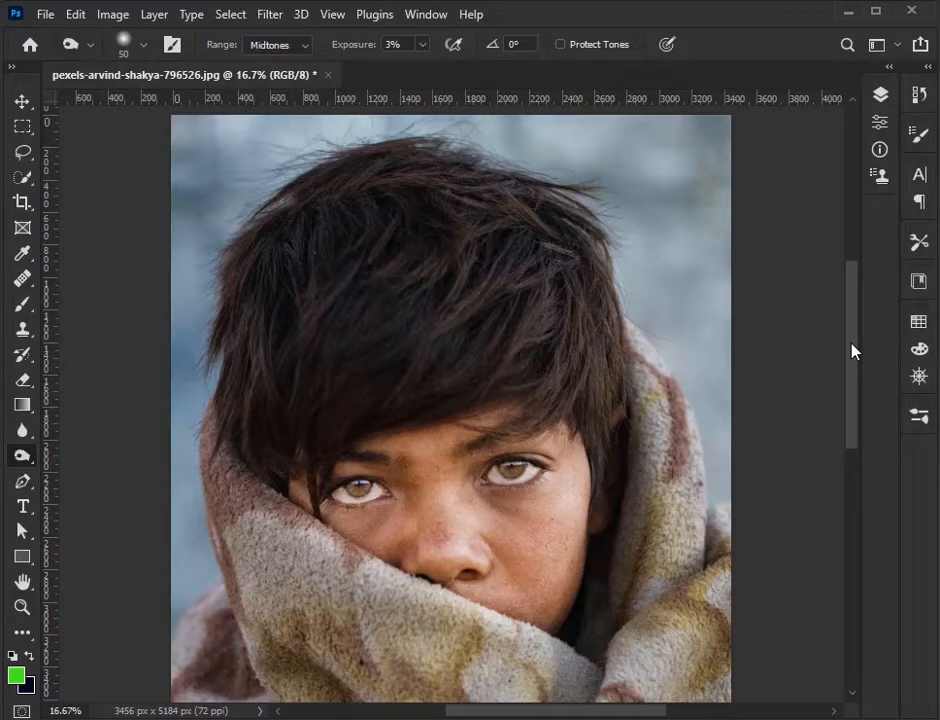
left_click(24, 457)
left_click(305, 46)
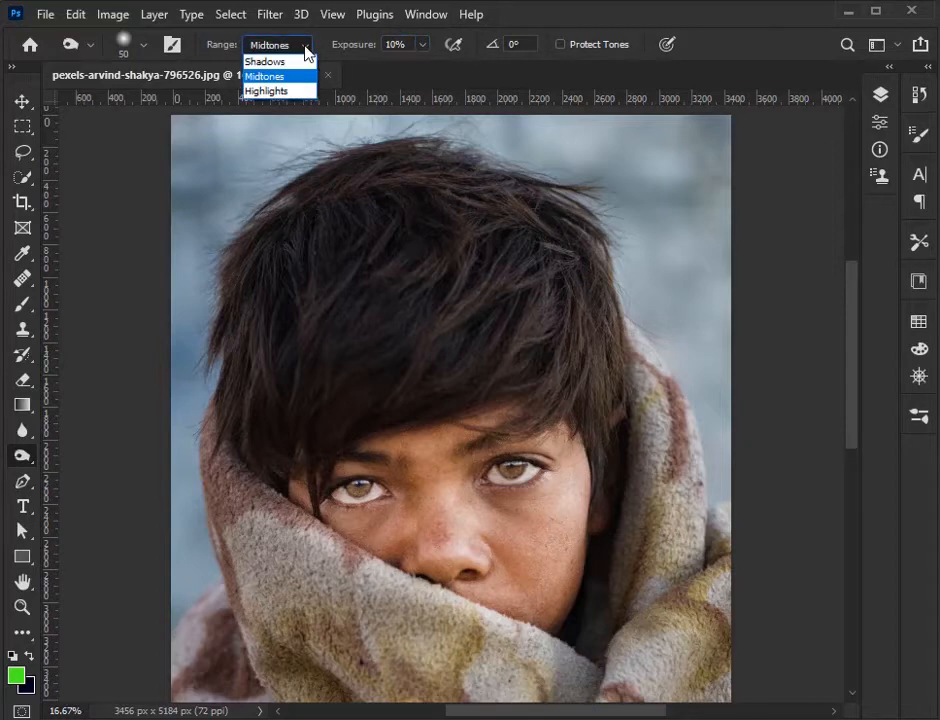
left_click(307, 51)
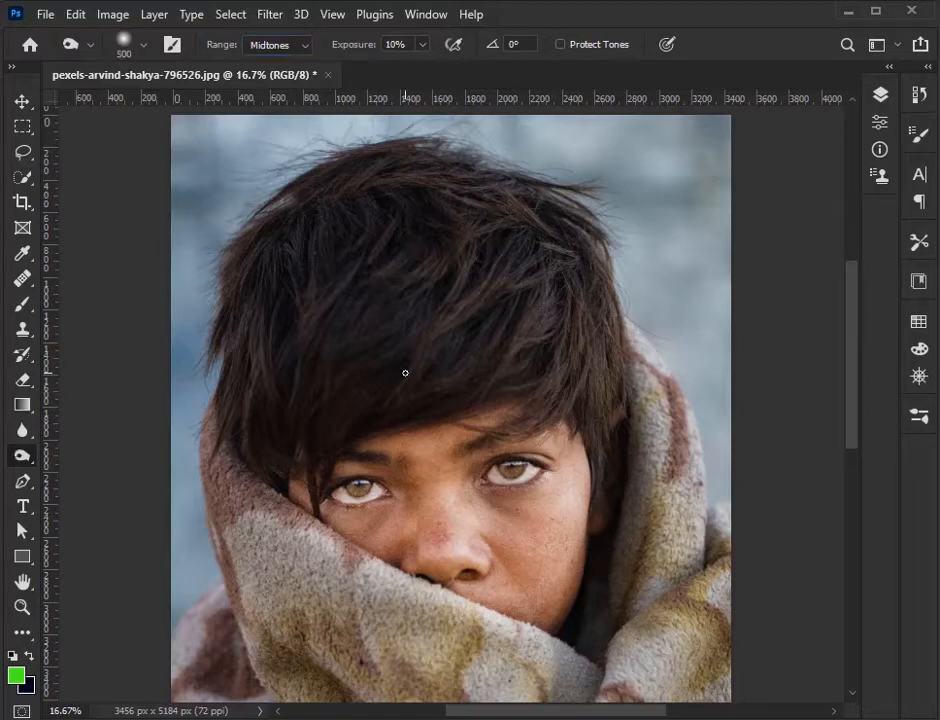
- Darken the hair with a 600 px Burn brush, first in the Midtones range and again in the Highlights range
key("bracketright")
key("bracketright")
mouse_move(413, 330)
left_mouse_down()
mouse_move(474, 268)
mouse_move(407, 243)
mouse_move(471, 274)
mouse_move(479, 265)
mouse_move(388, 186)
mouse_move(459, 222)
mouse_move(515, 307)
mouse_move(509, 233)
mouse_move(555, 280)
mouse_move(538, 261)
mouse_move(577, 355)
mouse_move(569, 311)
mouse_move(553, 374)
mouse_move(290, 263)
mouse_move(256, 351)
mouse_move(272, 362)
mouse_move(414, 197)
mouse_move(488, 207)
mouse_move(579, 359)
left_mouse_up()
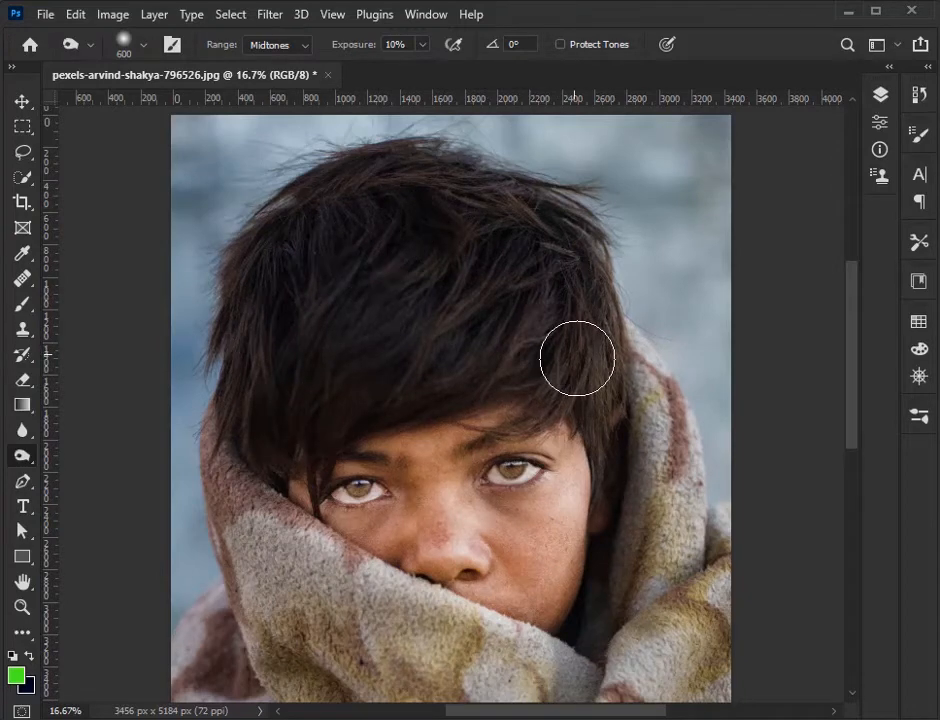
left_click(302, 46)
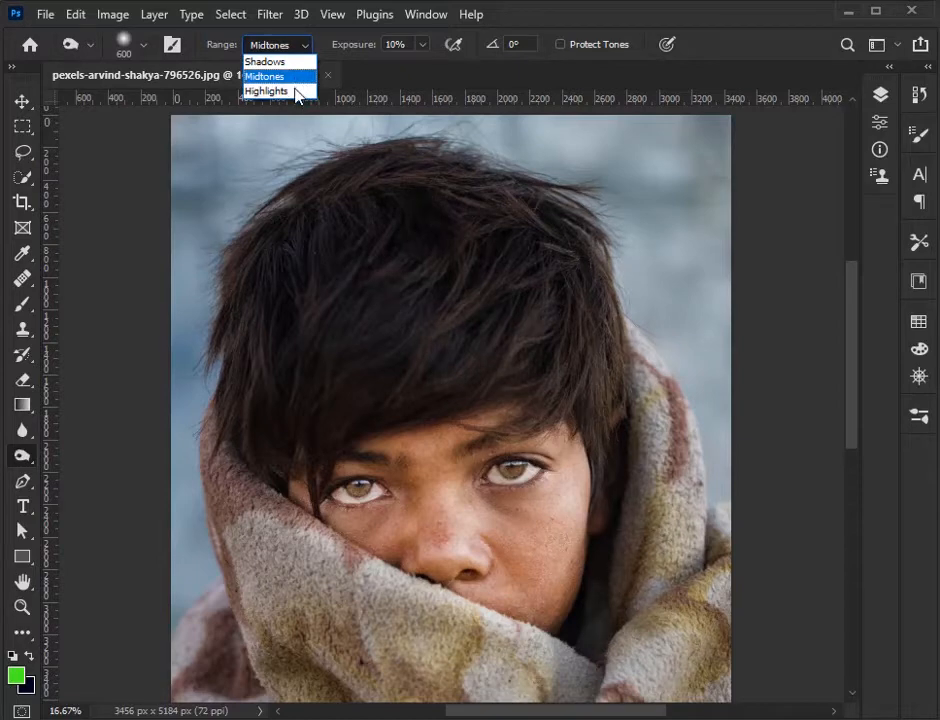
left_click(296, 92)
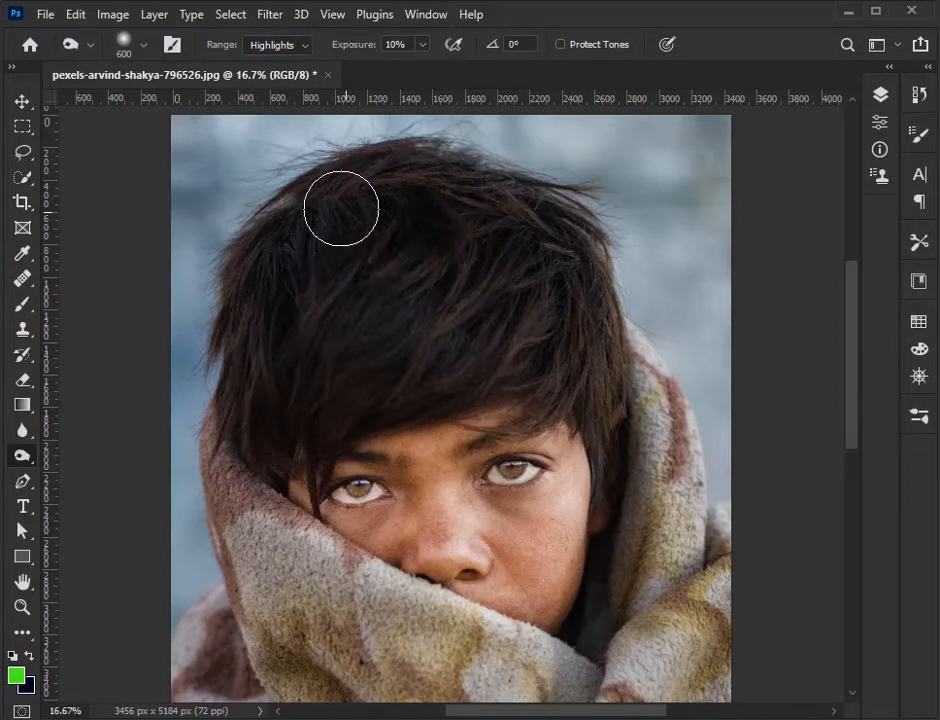
- Set the Burn range to Shadows, try darkening the hair at 10% exposure, and undo the strokes
left_click(298, 46)
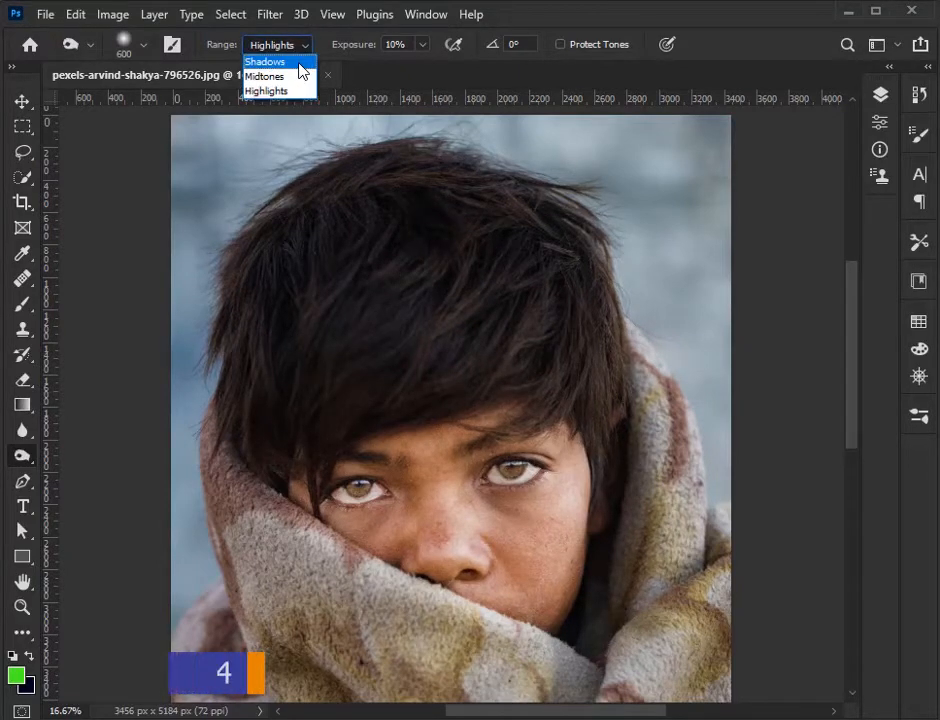
left_click(299, 63)
mouse_move(352, 210)
left_mouse_down()
mouse_move(417, 262)
mouse_move(429, 178)
mouse_move(583, 369)
mouse_move(339, 374)
mouse_move(434, 306)
mouse_move(205, 377)
mouse_move(422, 191)
mouse_move(544, 345)
mouse_move(624, 391)
mouse_move(355, 170)
mouse_move(287, 240)
mouse_move(303, 455)
mouse_move(505, 410)
mouse_move(565, 455)
mouse_move(568, 409)
mouse_move(606, 346)
mouse_move(570, 200)
mouse_move(494, 168)
mouse_move(578, 220)
mouse_move(606, 432)
mouse_move(615, 319)
mouse_move(627, 394)
mouse_move(453, 269)
mouse_move(324, 287)
mouse_move(324, 197)
mouse_move(435, 190)
mouse_move(566, 290)
mouse_move(527, 343)
mouse_move(360, 420)
left_mouse_up()
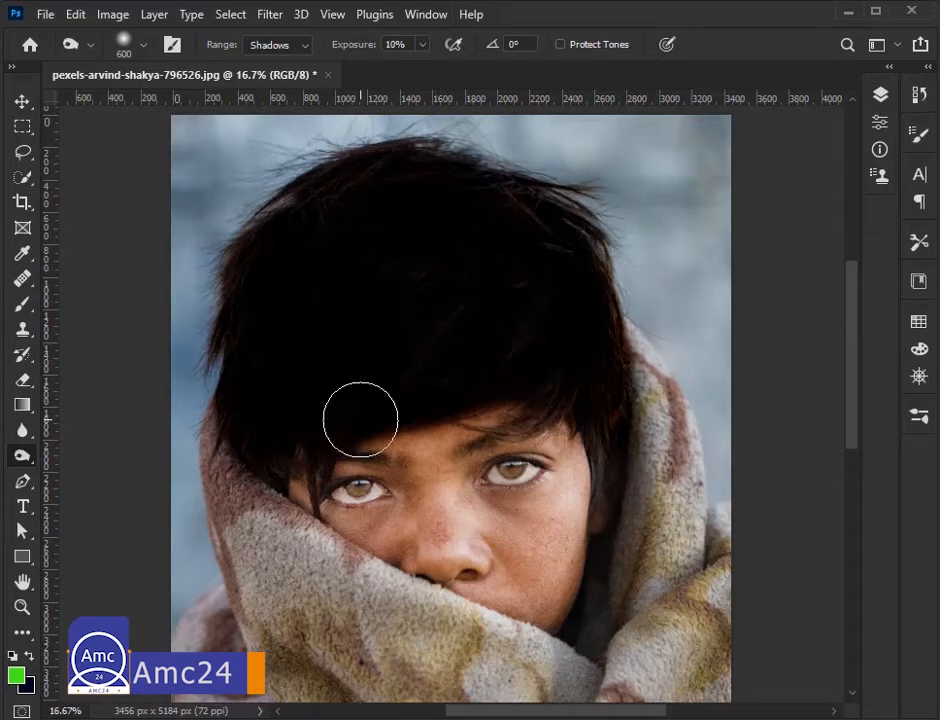
key("ctrl+z")
- Lower the Burn exposure to 2% and darken the hair's shadows
left_click(422, 48)
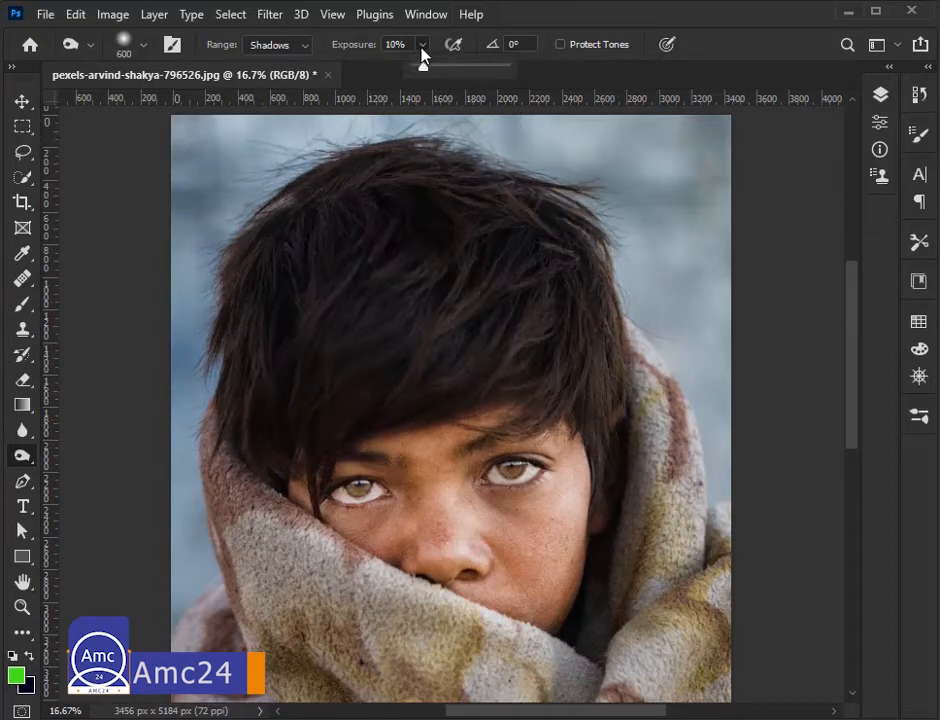
left_click(398, 46)
left_click(398, 46)
key("BackSpace")
key("BackSpace")
type("2")
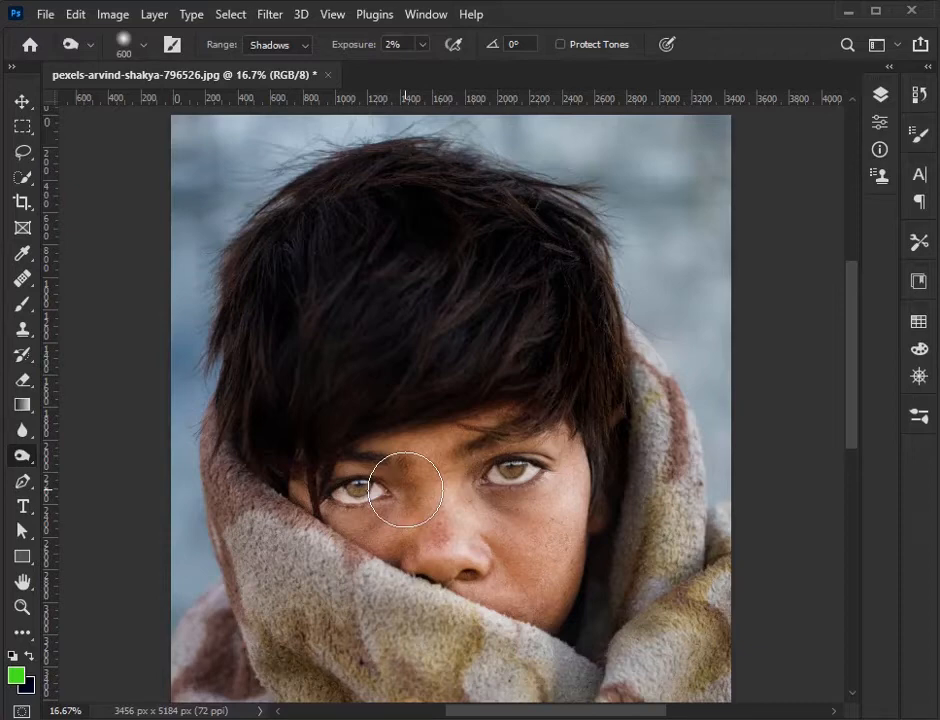
- Reduce the Burn brush to 150 px, set the range to Midtones, and darken the details around the eyes
scroll(405, 488, "up", 3)
key("bracketleft")
key("bracketleft")
key("bracketleft")
key("bracketleft")
key("bracketleft")
key("bracketleft")
key("bracketleft")
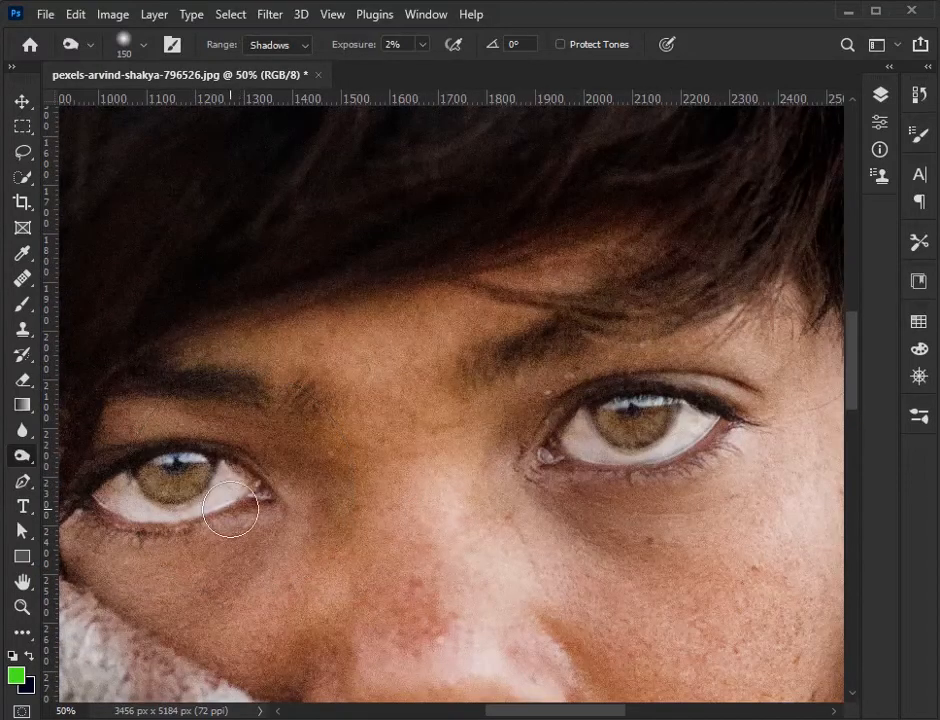
left_click(278, 44)
left_click(302, 76)
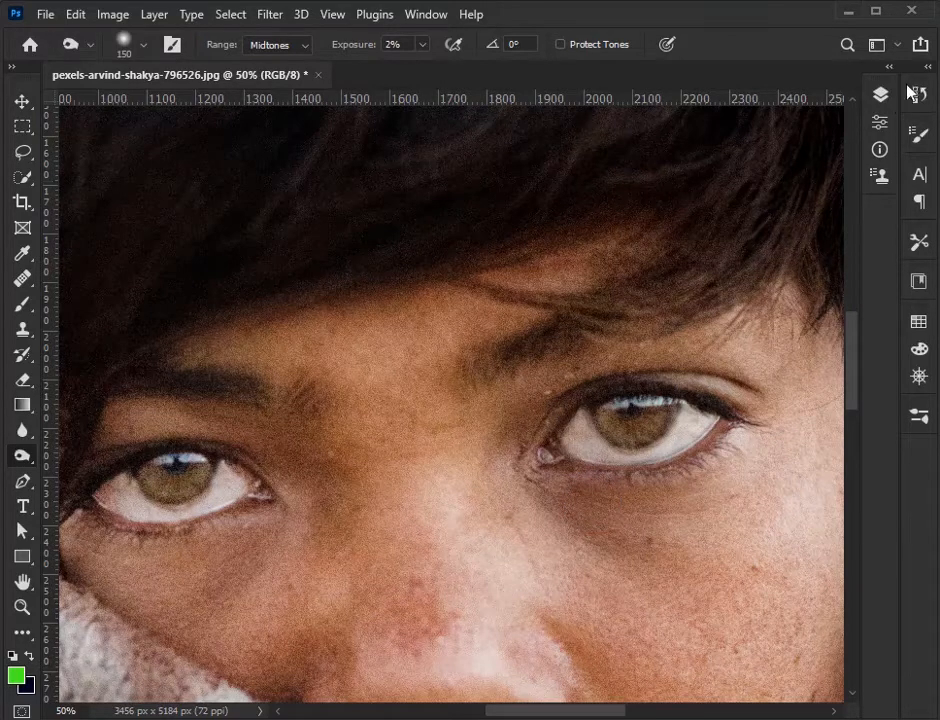
- Try to sharpen both irises with the Sharpen tool at 100% strength and a 125 px brush
right_click(24, 456)
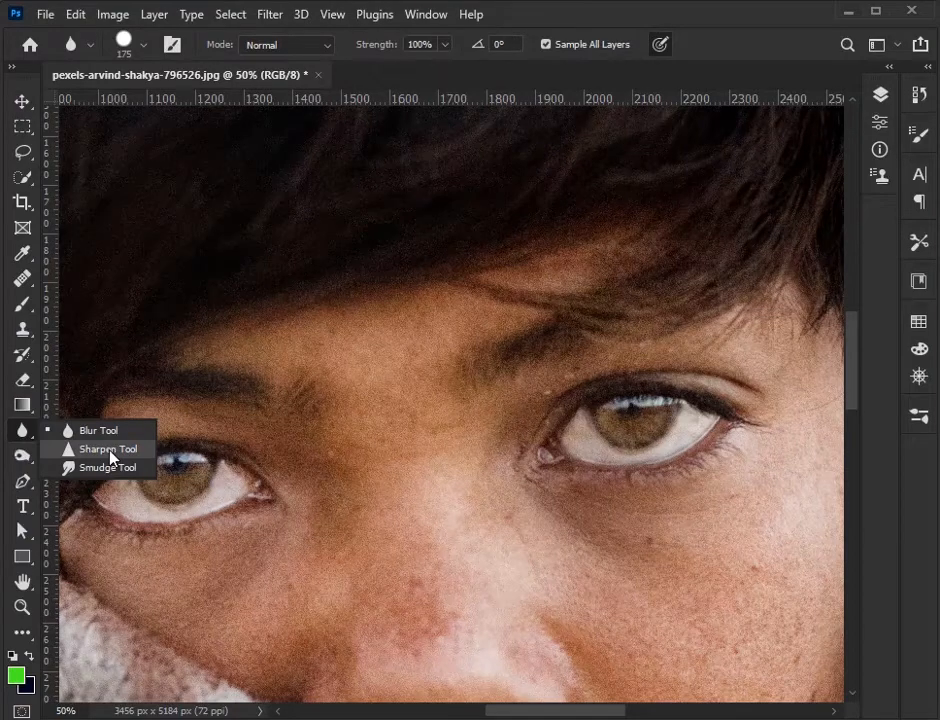
left_click(108, 449)
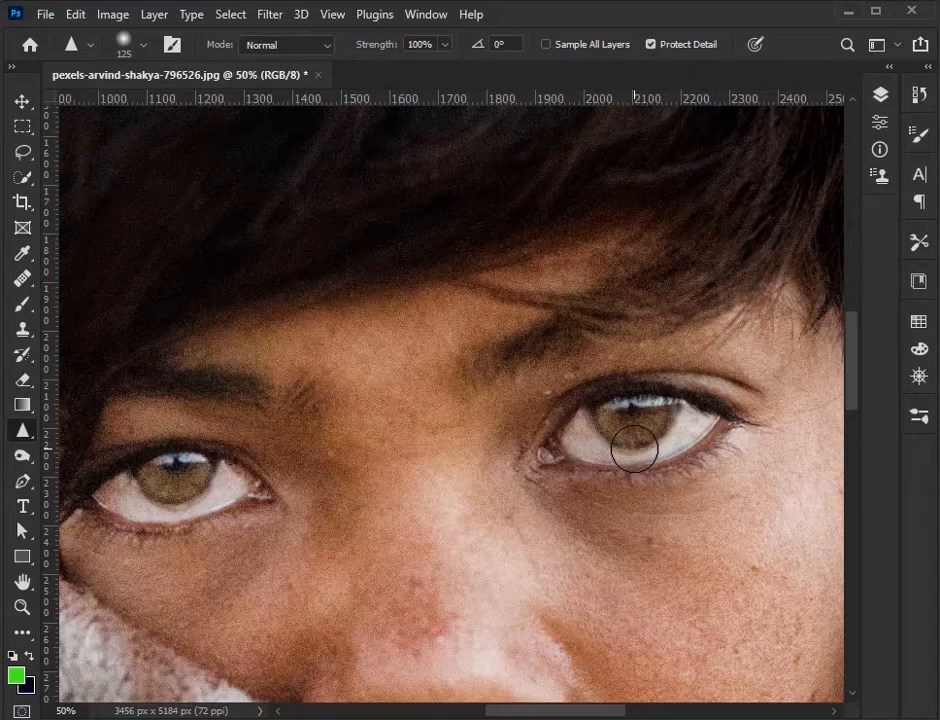
mouse_move(634, 449)
left_mouse_down()
mouse_move(620, 416)
mouse_move(644, 421)
mouse_move(644, 405)
mouse_move(655, 410)
left_mouse_up()
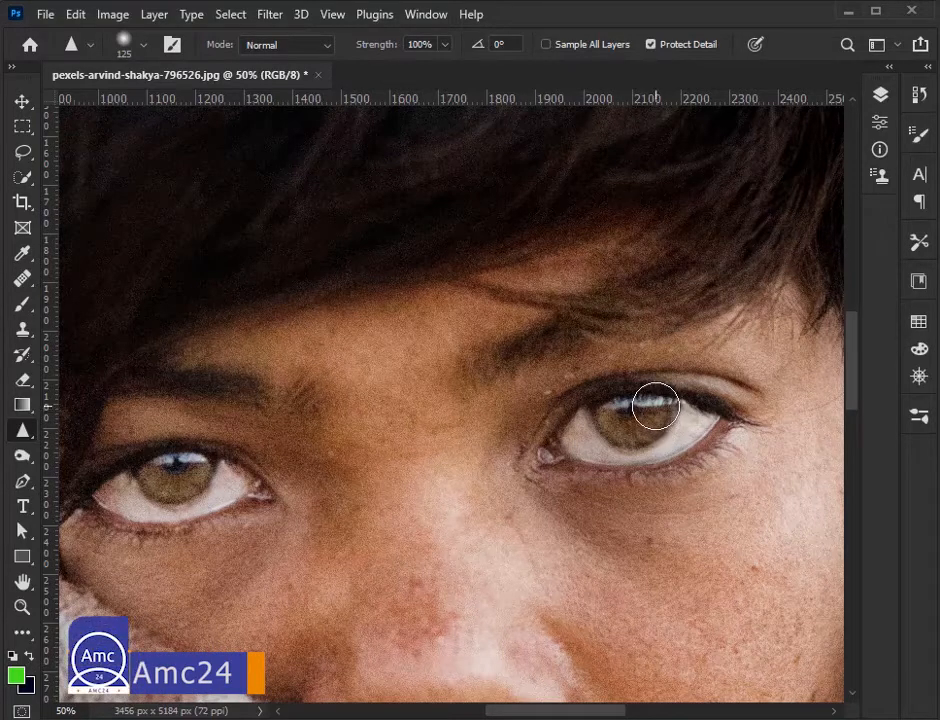
mouse_move(655, 407)
left_mouse_down()
mouse_move(644, 426)
mouse_move(646, 411)
left_mouse_up()
left_click_drag(153, 476, 187, 457)
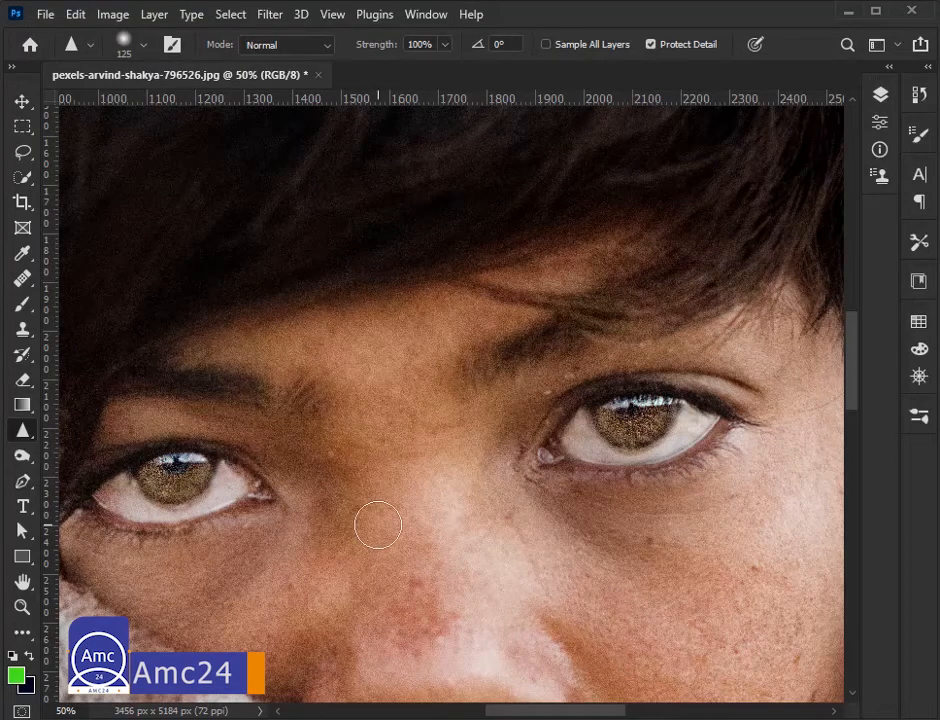
- Undo the sharpening of the irises and set the Sharpen strength to 40%
scroll(378, 524, "down", 3)
key("ctrl+minus")
type("20")
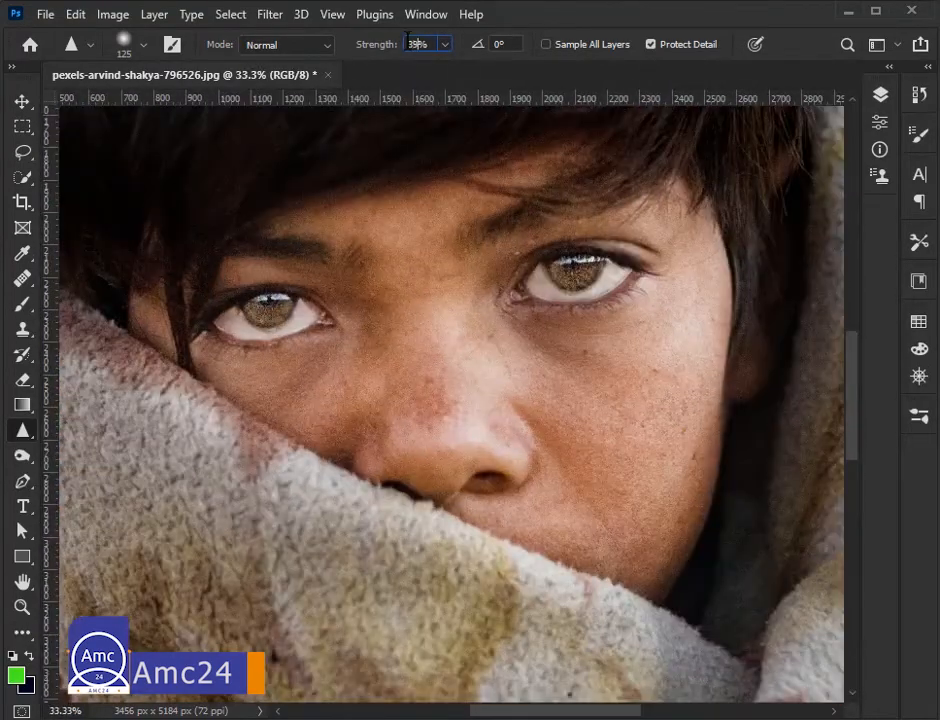
key("Return")
key("ctrl+z")
key("ctrl+z")
left_click_drag(445, 44, 464, 62)
- Try to sharpen both irises at 40% strength and undo the strokes
key("ctrl+plus")
left_click_drag(183, 250, 203, 256)
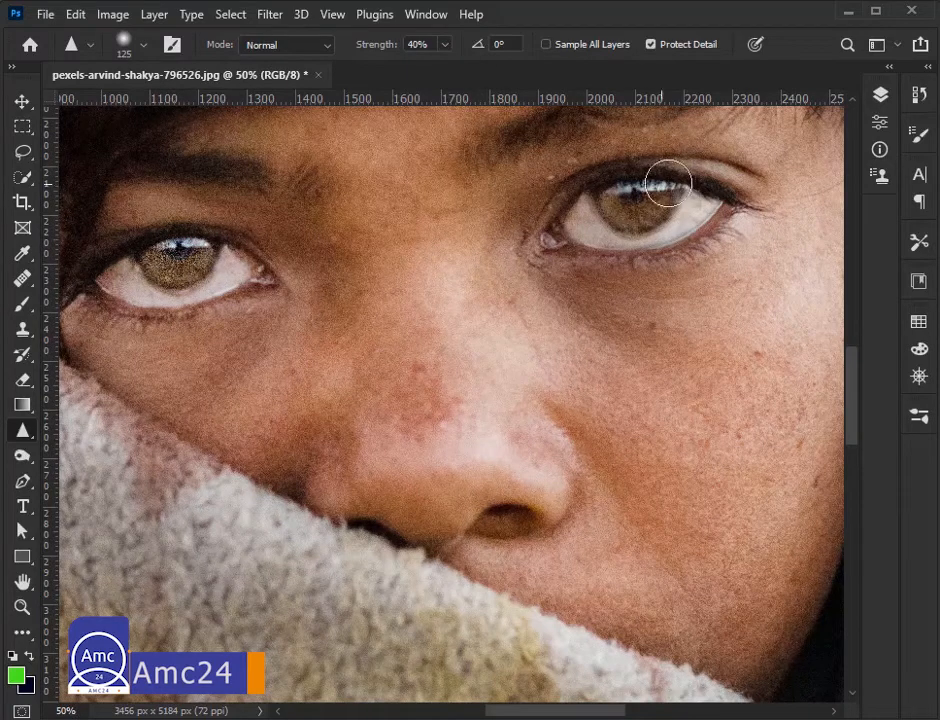
left_click_drag(669, 185, 653, 195)
key("ctrl+z")
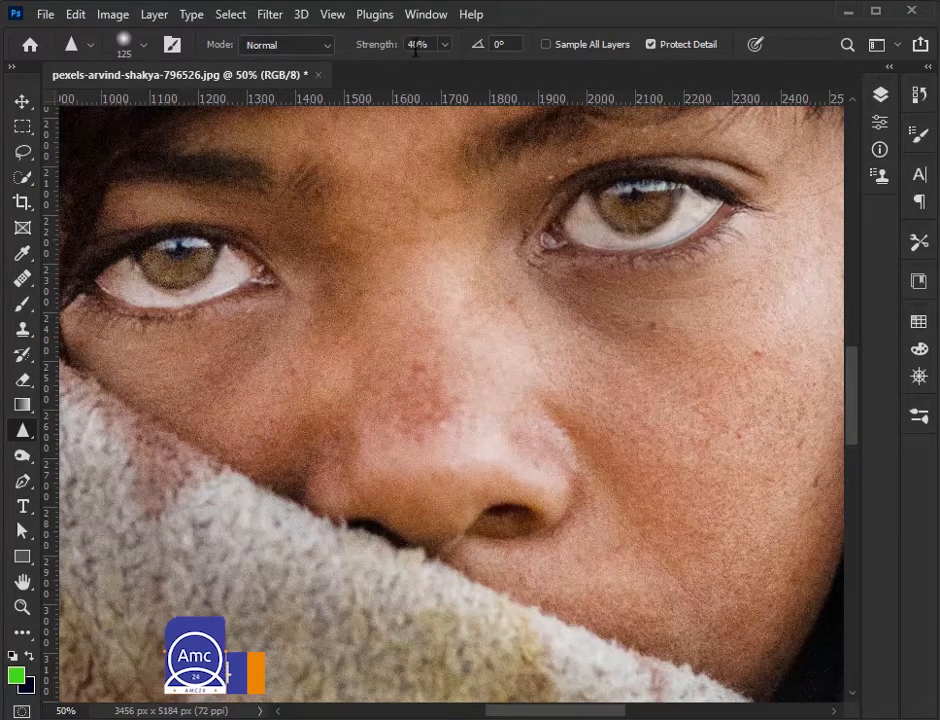
- Set the Sharpen strength to 20% and lightly sharpen both irises
left_click(382, 40)
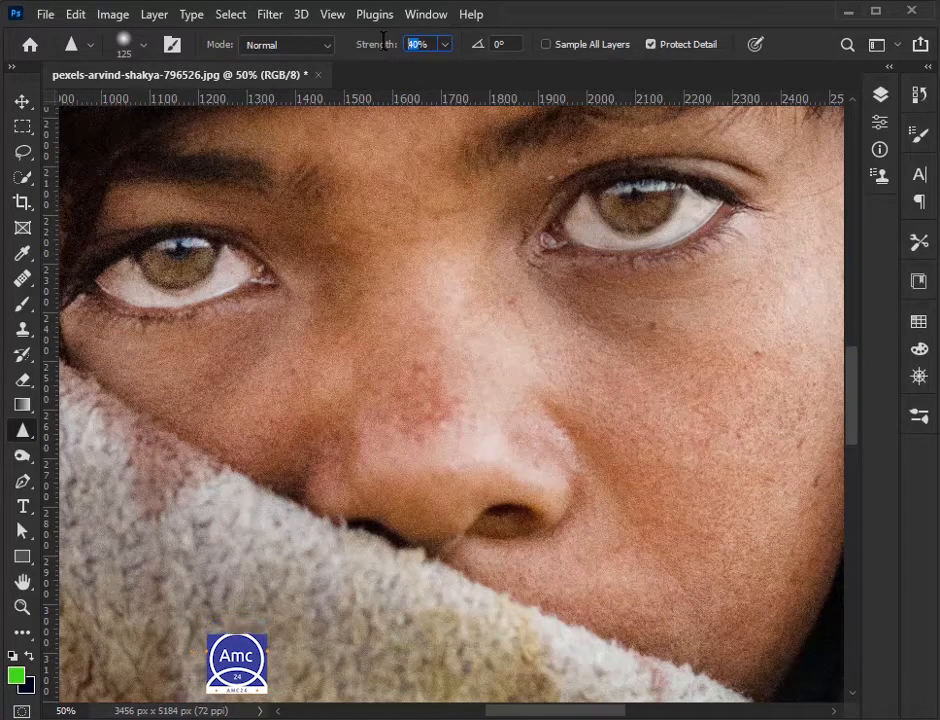
type("20")
key("Return")
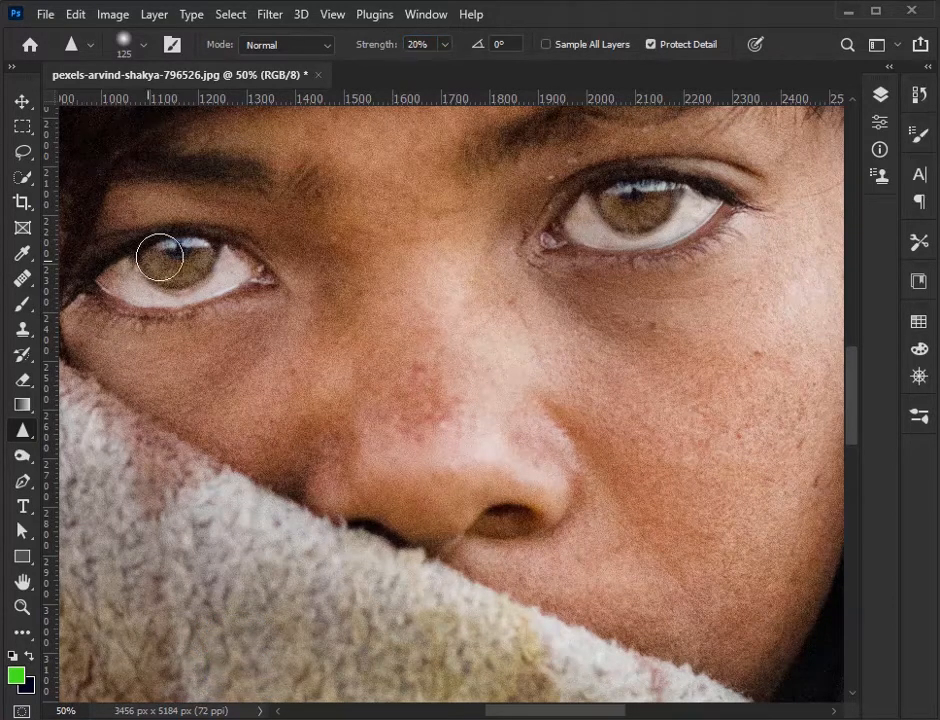
mouse_move(196, 250)
left_mouse_down()
mouse_move(162, 260)
mouse_move(151, 254)
mouse_move(189, 254)
mouse_move(145, 250)
mouse_move(172, 260)
mouse_move(194, 254)
left_mouse_up()
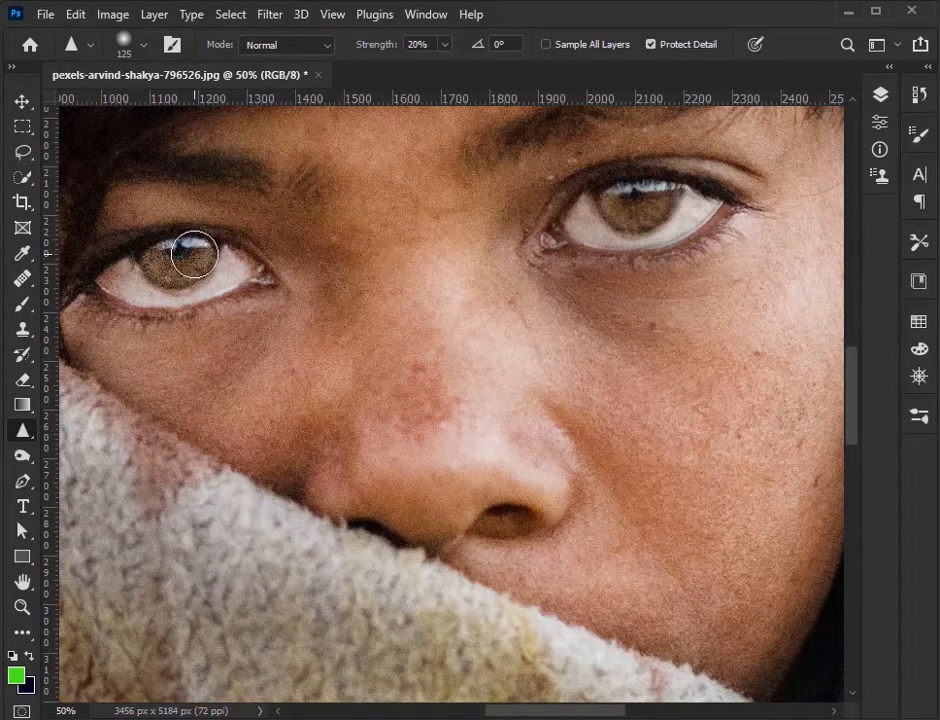
left_click_drag(194, 254, 203, 260)
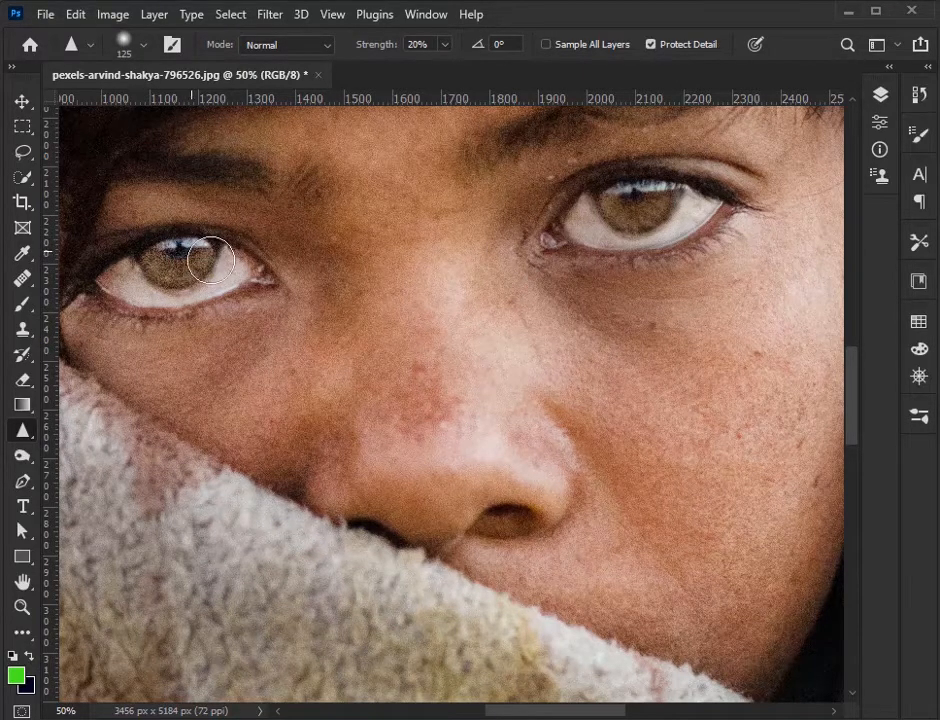
mouse_move(631, 214)
left_mouse_down()
mouse_move(662, 187)
mouse_move(662, 204)
mouse_move(652, 206)
mouse_move(638, 208)
mouse_move(623, 193)
mouse_move(646, 217)
mouse_move(613, 208)
left_mouse_up()
- Switch to the Blur tool, enlarge its brush to 400 px, and inspect the background and hair edges
key("ctrl+minus")
key("ctrl+minus")
key("ctrl+minus")
key("ctrl+minus")
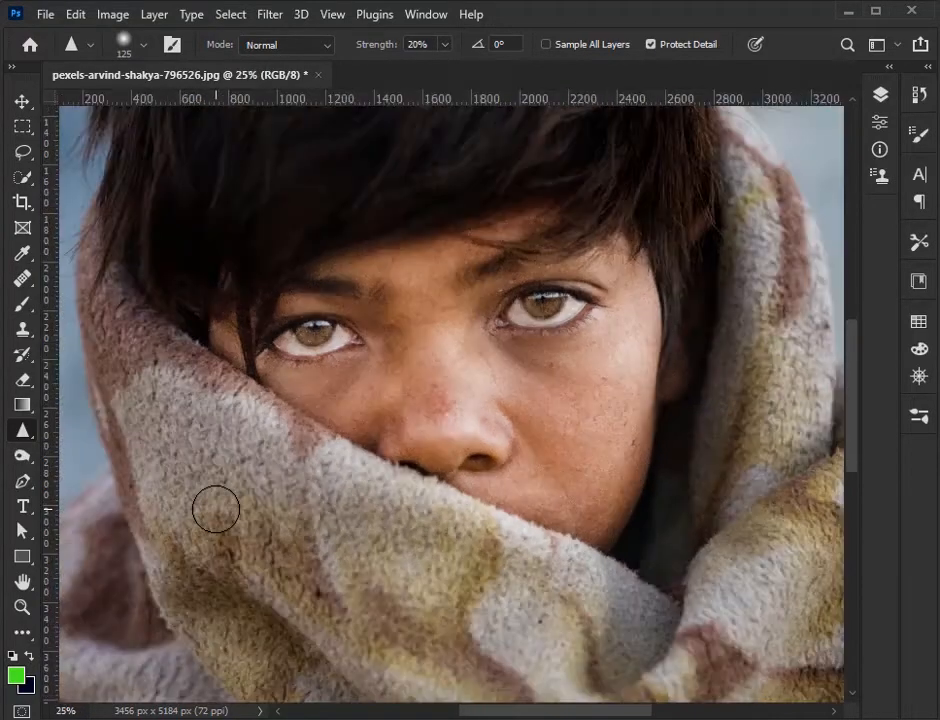
key("ctrl+plus")
key("ctrl+plus")
left_click_drag(854, 348, 860, 318)
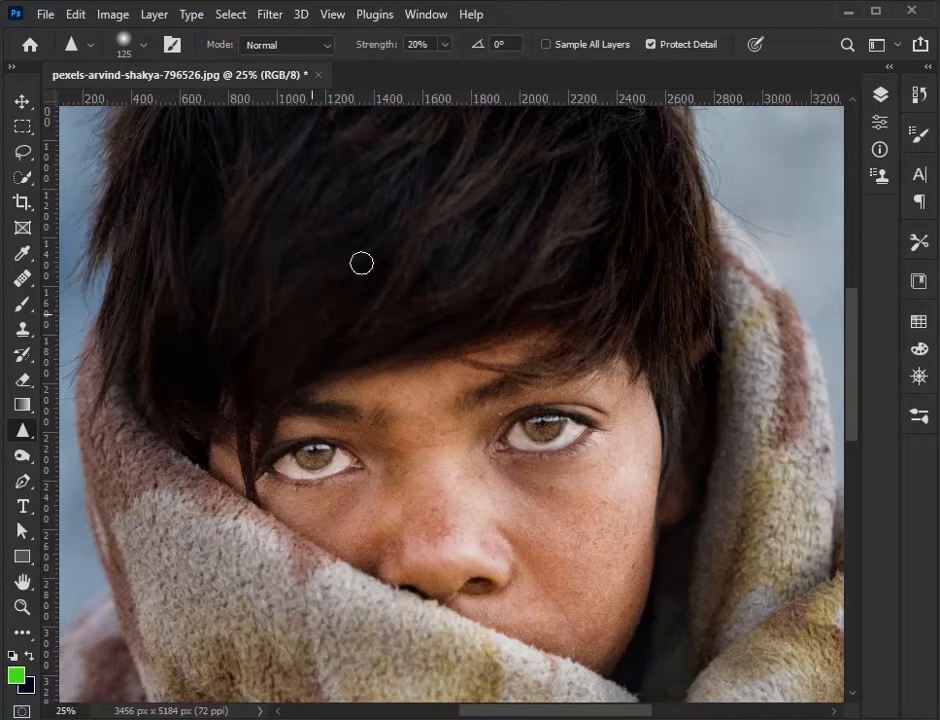
right_click(29, 433)
left_click(85, 430)
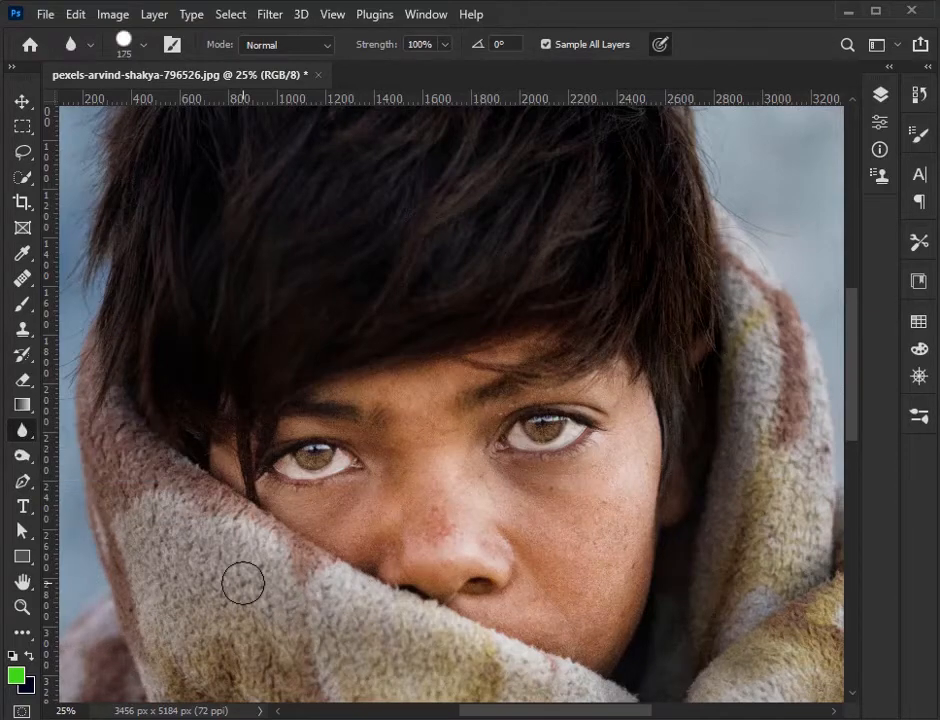
scroll(243, 583, "down", 2)
scroll(243, 583, "up", 3)
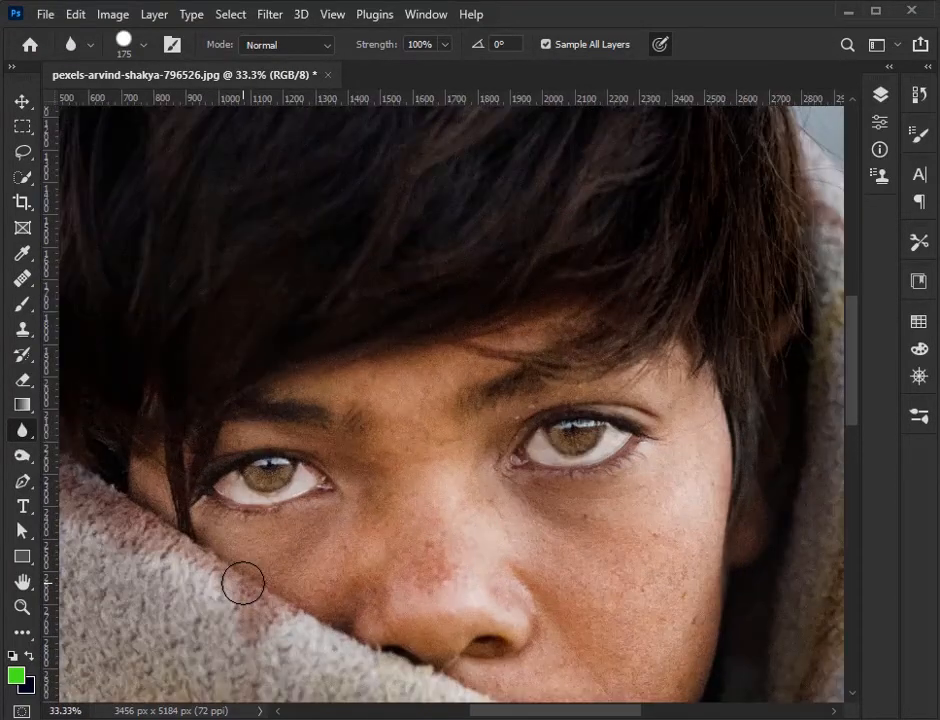
scroll(243, 583, "down", 1)
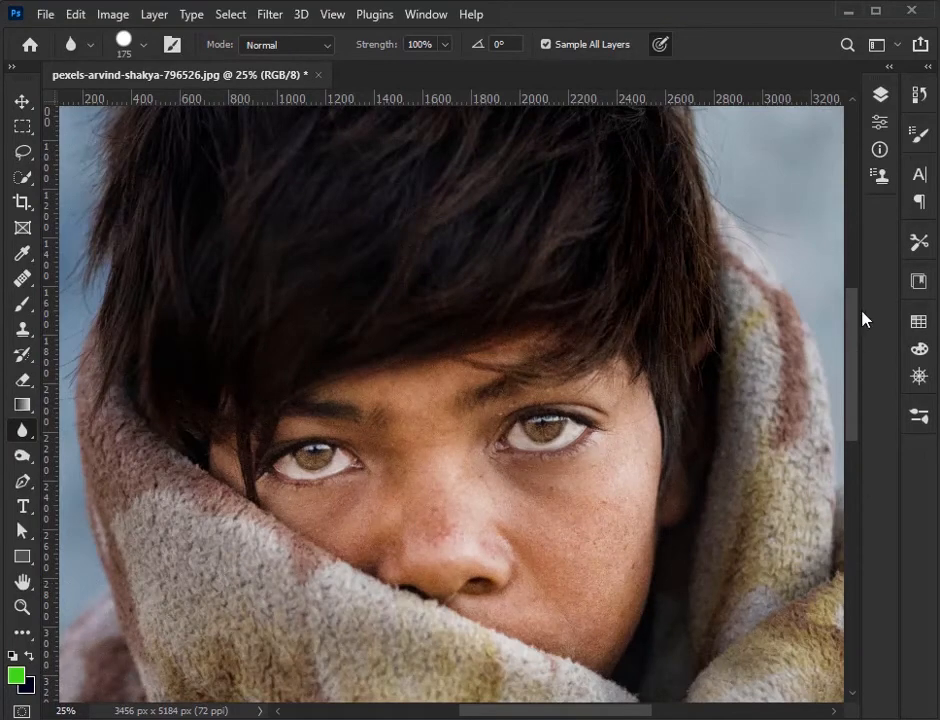
left_click_drag(855, 344, 864, 312)
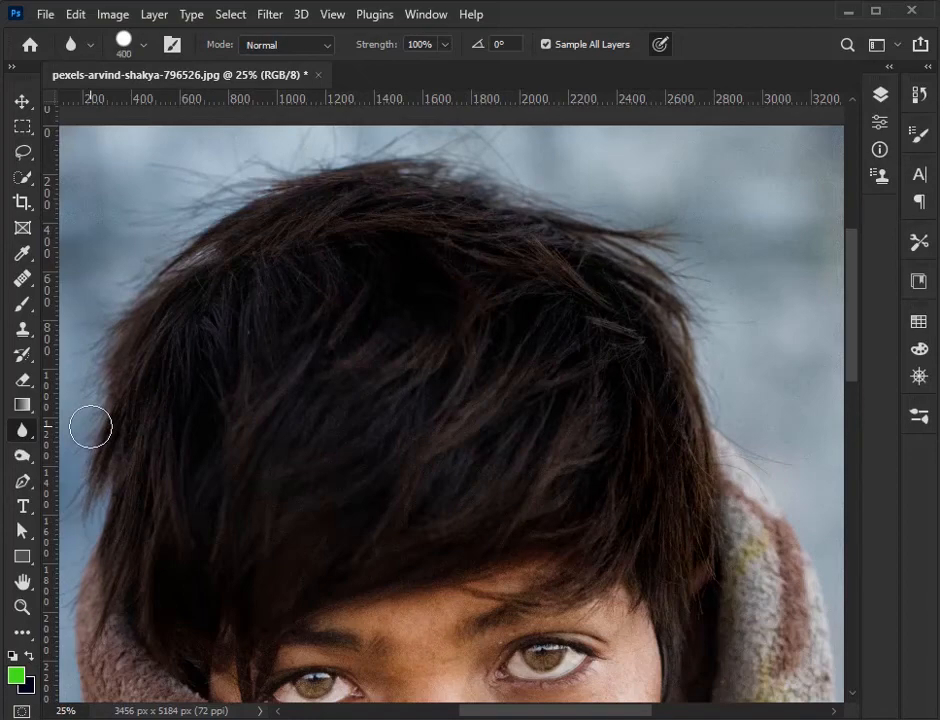
scroll(269, 160, "down", 4)
scroll(235, 172, "left", 3)
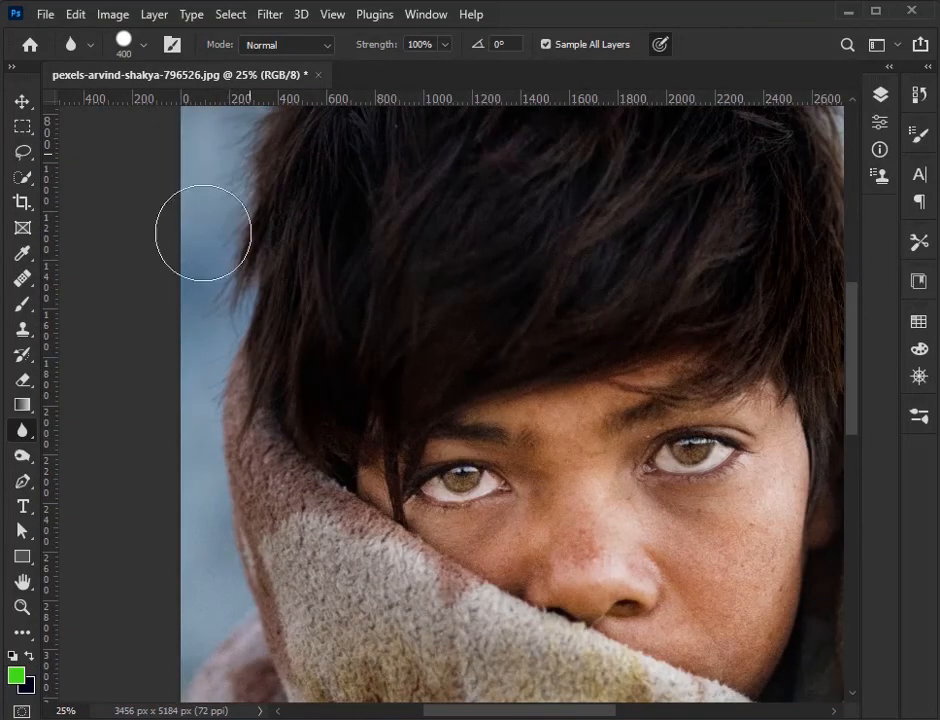
scroll(346, 230, "up", 5)
scroll(346, 230, "right", 3)
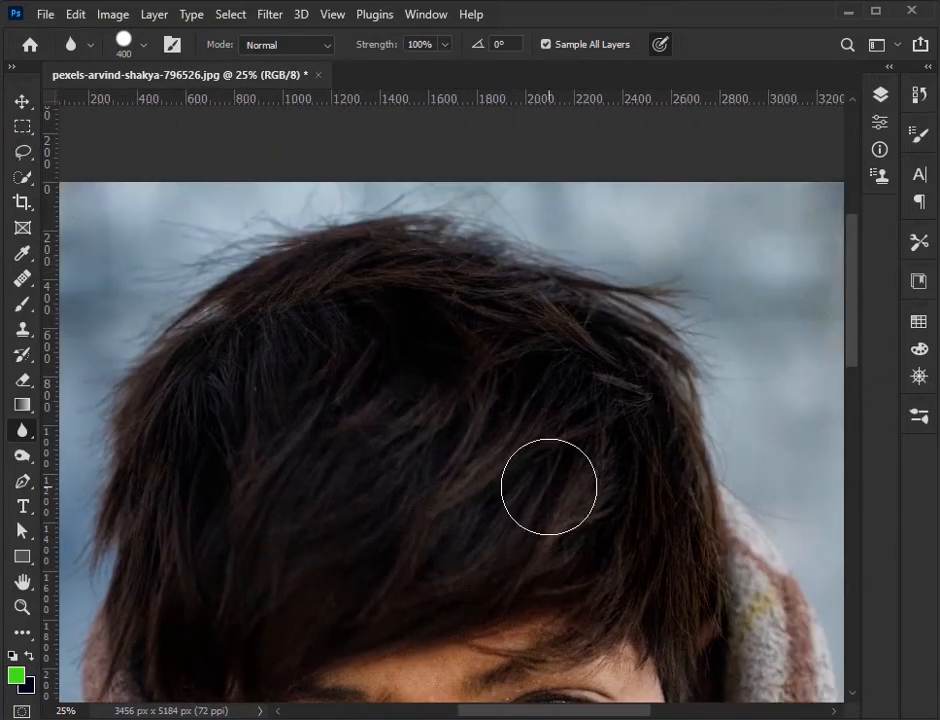
scroll(525, 441, "down", 6)
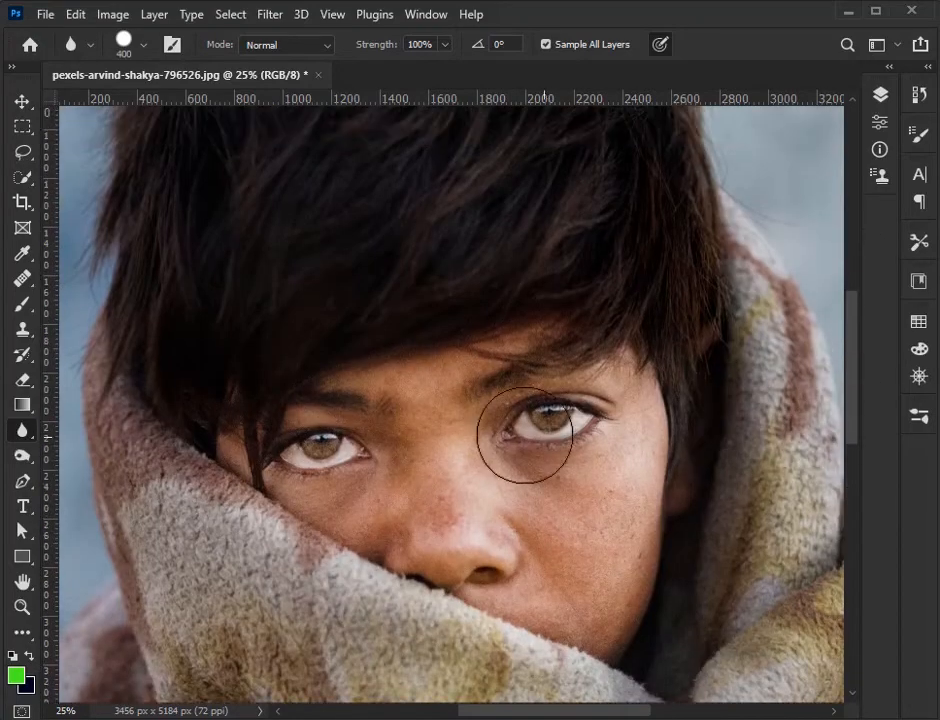
scroll(600, 420, "up", 2)
- Switch to the Burn tool with a 900 px brush and 10% exposure, and darken the midtones of the blanket below the face
left_click(22, 606)
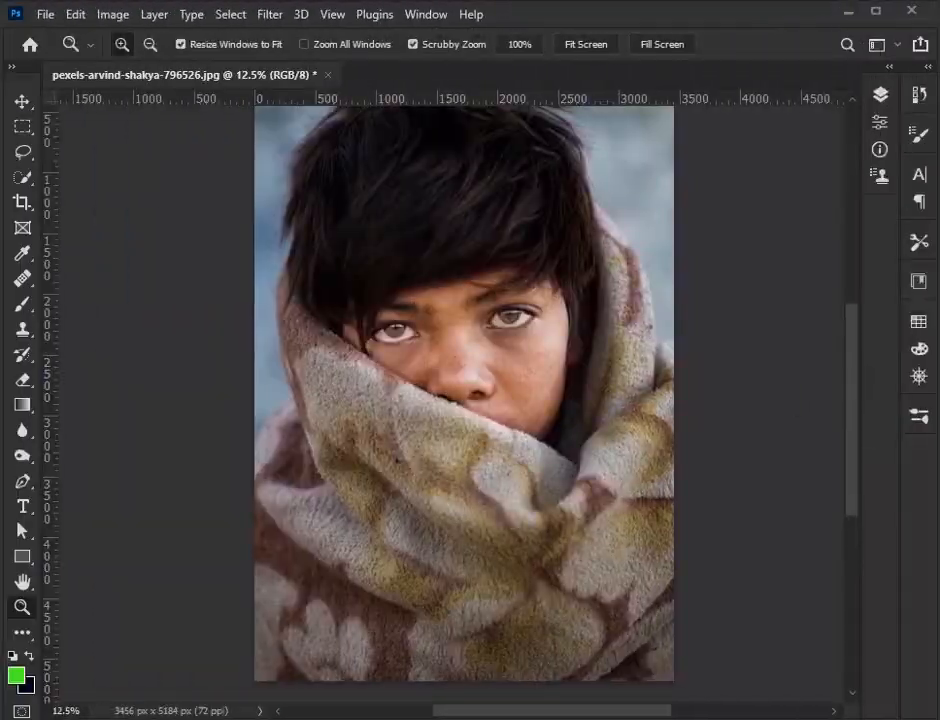
left_click(22, 455)
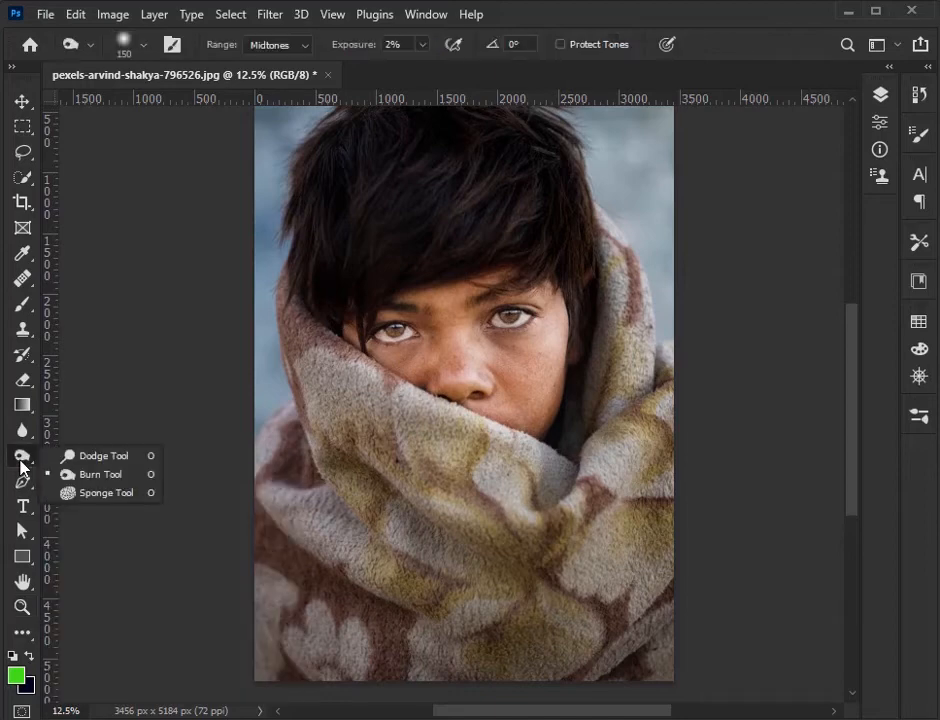
left_click(78, 476)
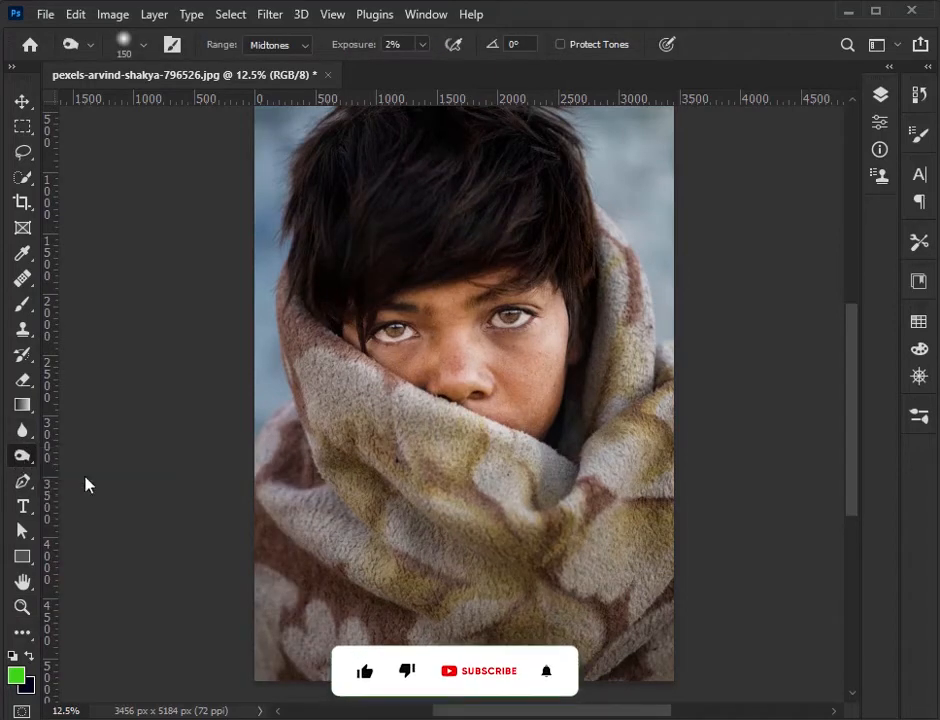
right_click(24, 464)
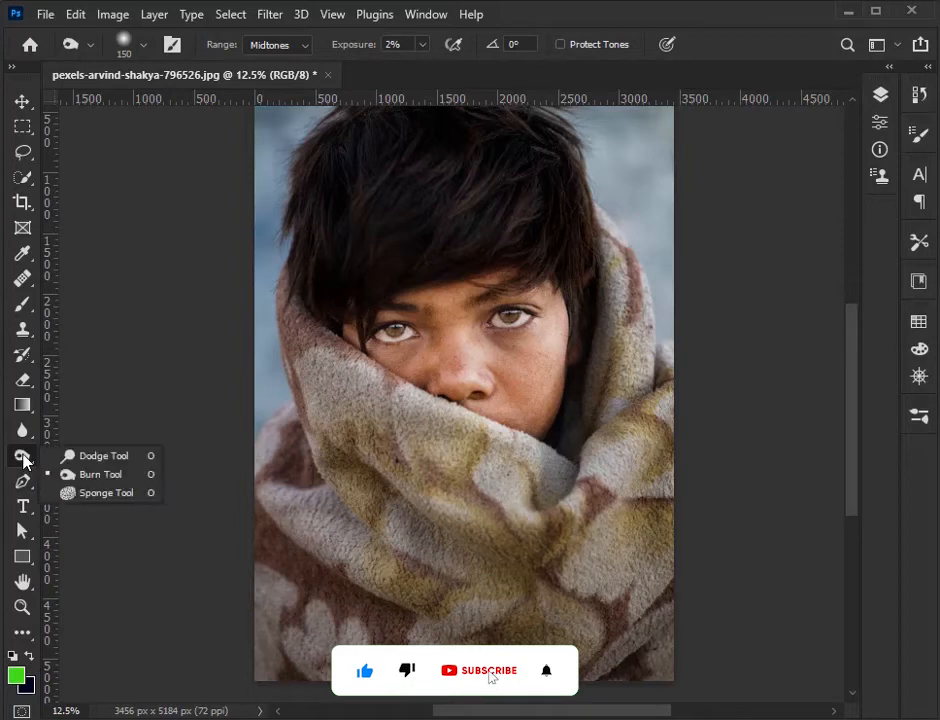
left_click(92, 474)
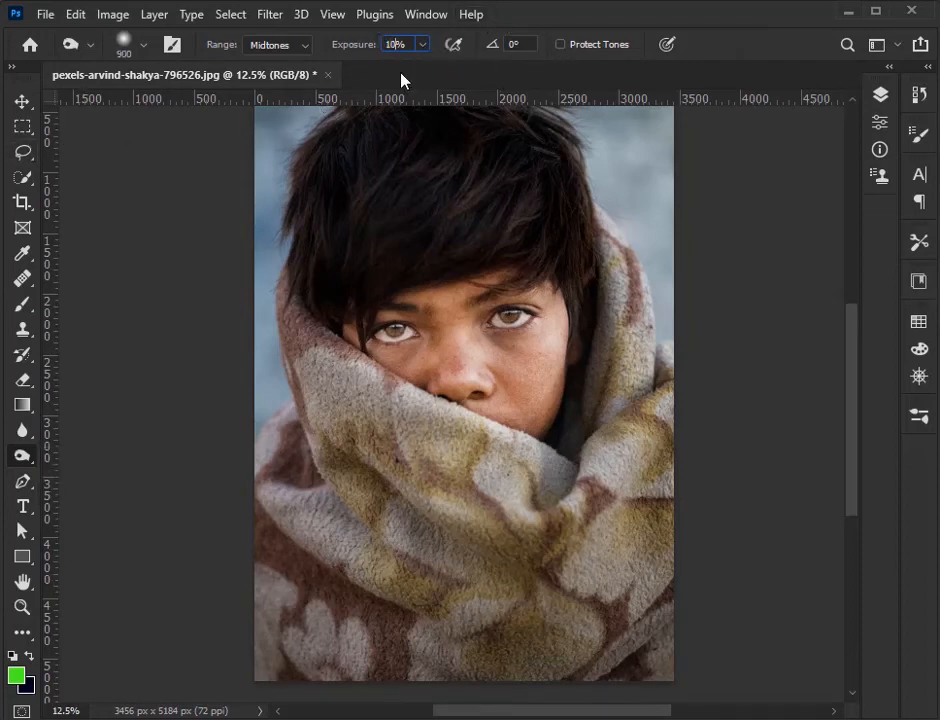
left_click_drag(418, 441, 420, 485)
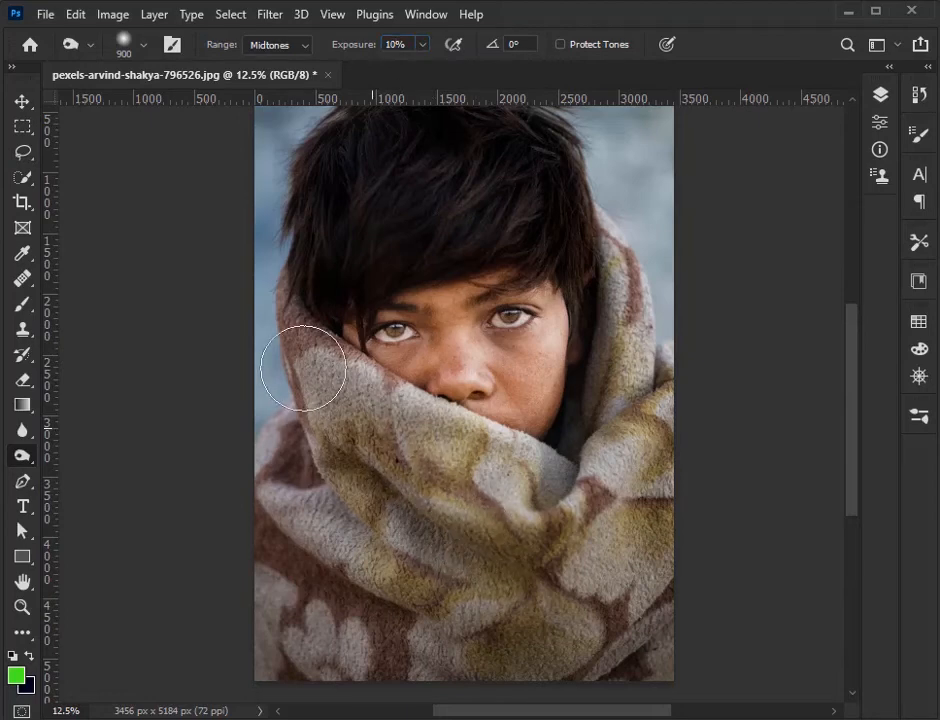
mouse_move(303, 369)
left_mouse_down()
mouse_move(430, 453)
mouse_move(305, 547)
mouse_move(616, 655)
mouse_move(664, 353)
mouse_move(385, 528)
mouse_move(305, 358)
mouse_move(649, 483)
mouse_move(389, 564)
mouse_move(240, 695)
mouse_move(269, 558)
mouse_move(532, 482)
left_mouse_up()
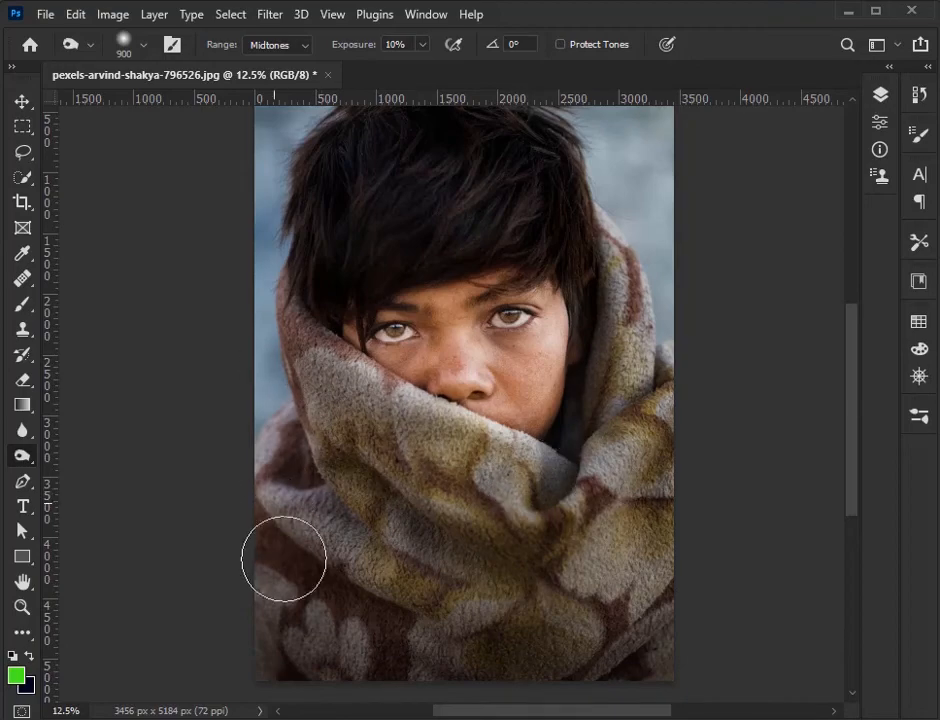